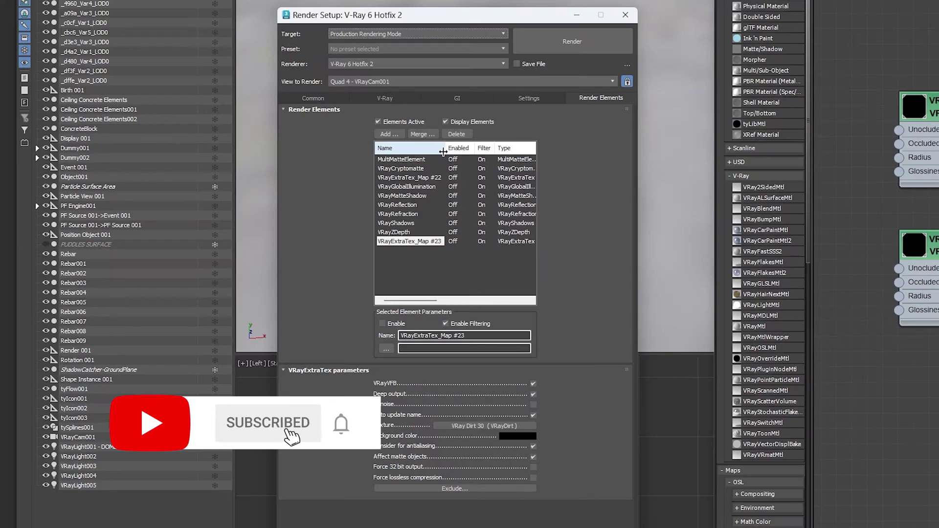
Review the parameters of the listed render elements, from MultiMatteElement and VRayCryptomatte through VRayExtraTex and VRayGlobalIllumination to VRayReflection.
click(450, 301)
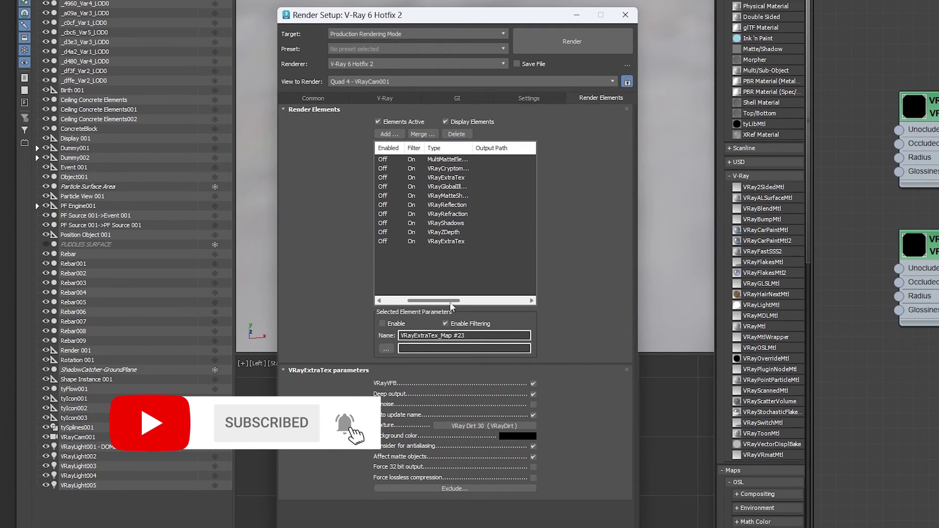
drag(451, 301, 393, 304)
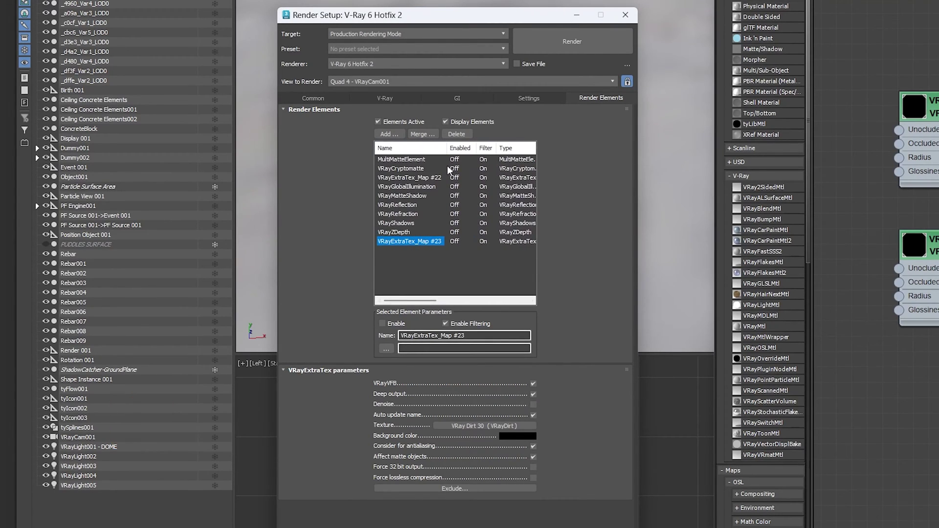
click(423, 163)
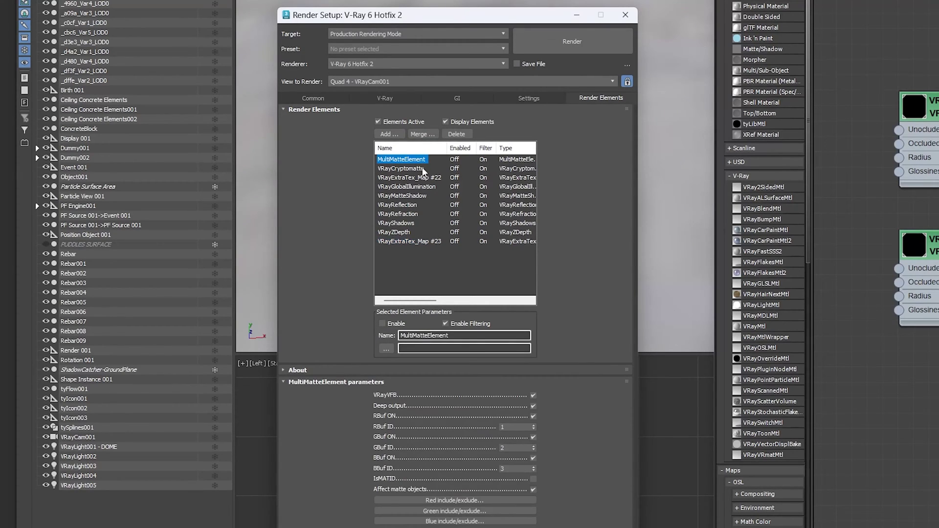
click(418, 169)
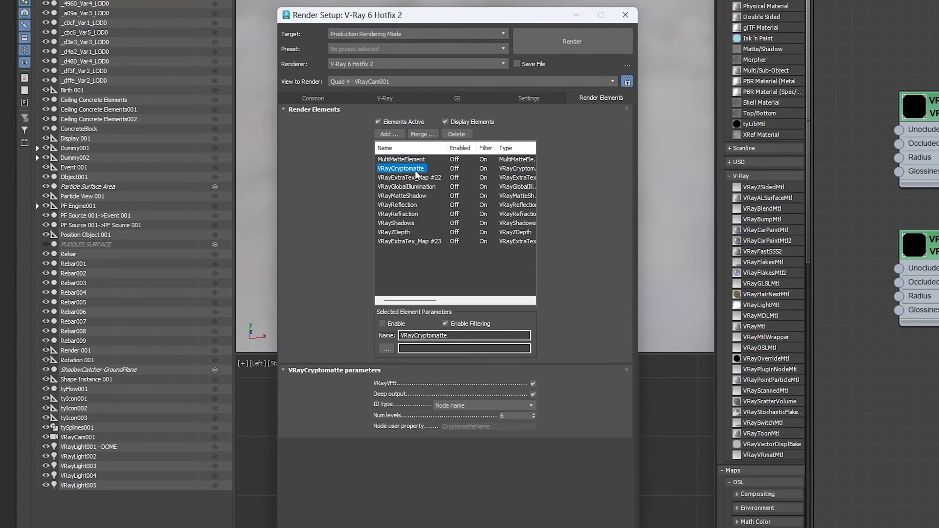
click(433, 177)
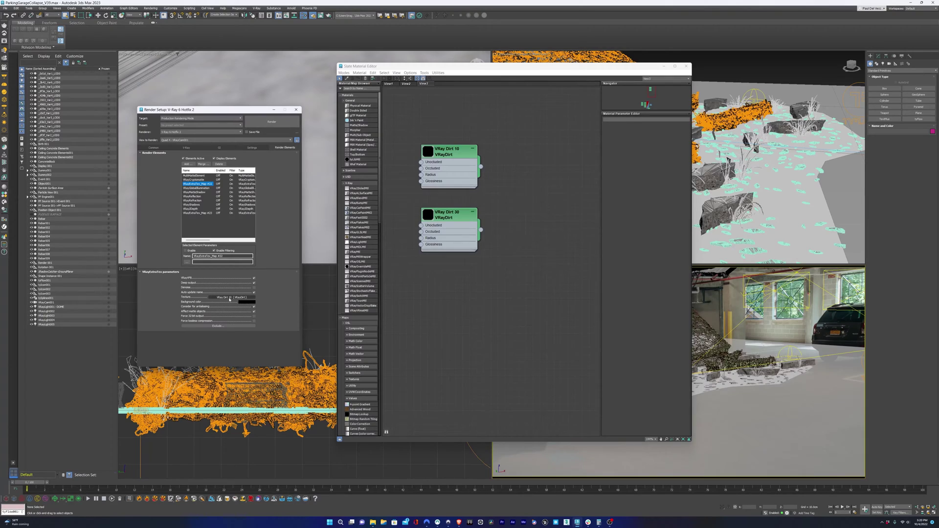
drag(444, 155, 444, 148)
click(204, 188)
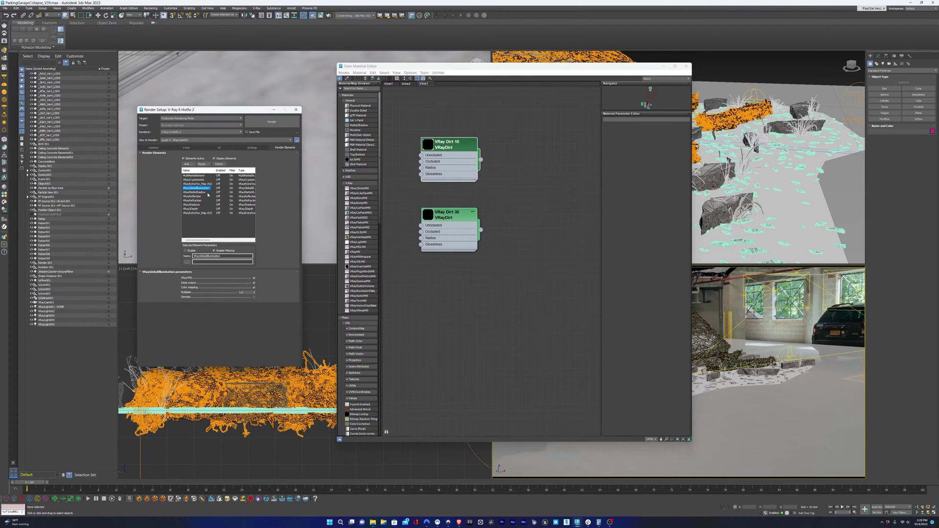
click(205, 192)
click(205, 197)
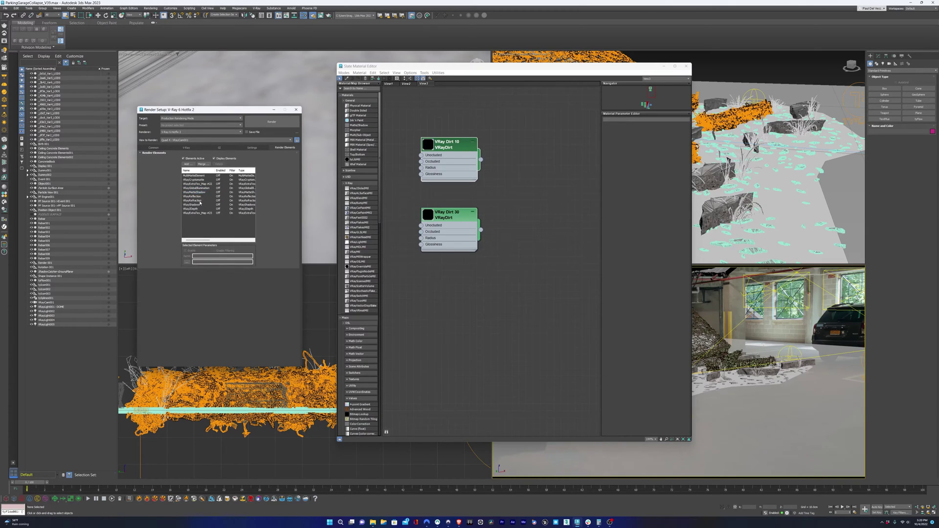
click(199, 196)
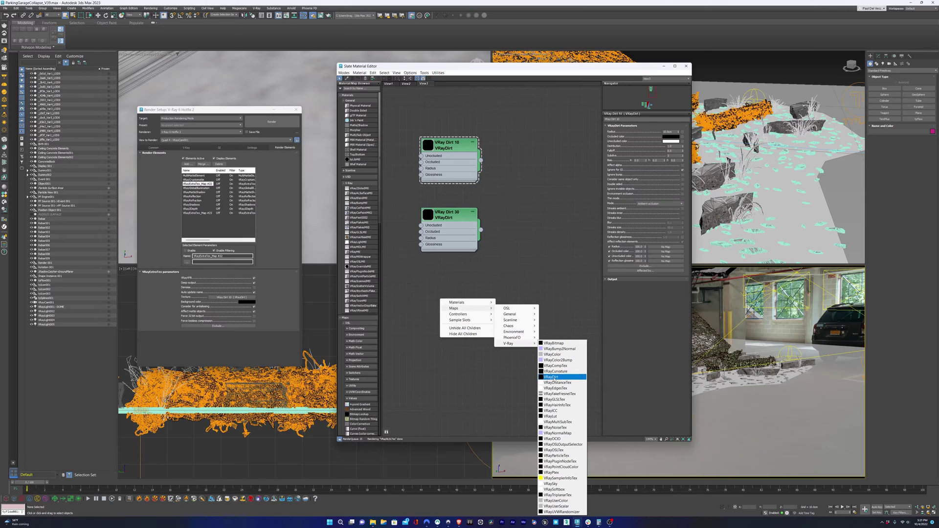
Add a VRayDirt map to the material graph and place a copy of it below.
click(552, 377)
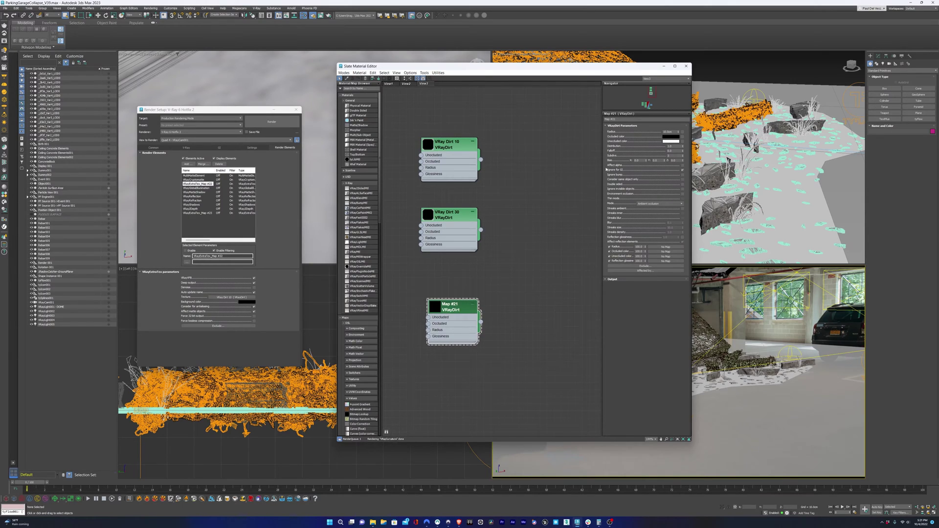
drag(461, 309, 460, 379)
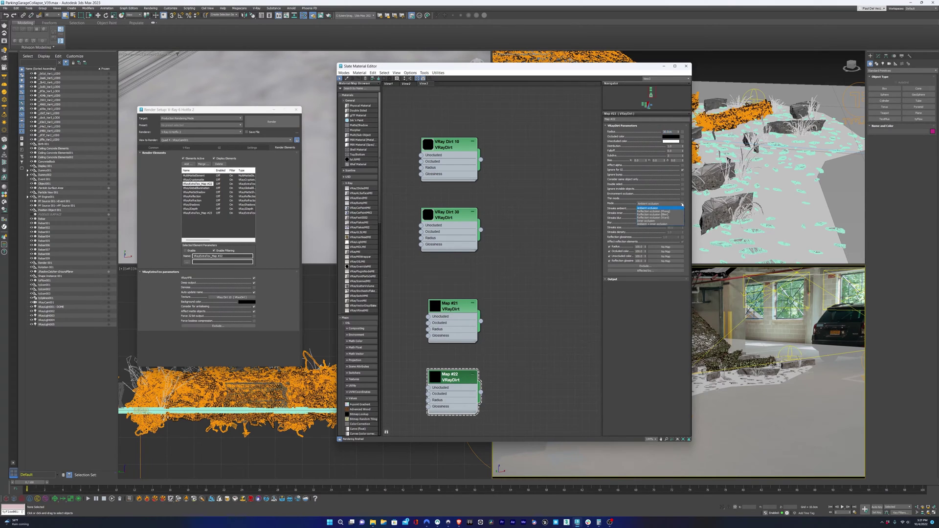
Assign the VRay Dirt 10 map as the texture of the VRayExtraTex_Map #22 render element.
click(194, 184)
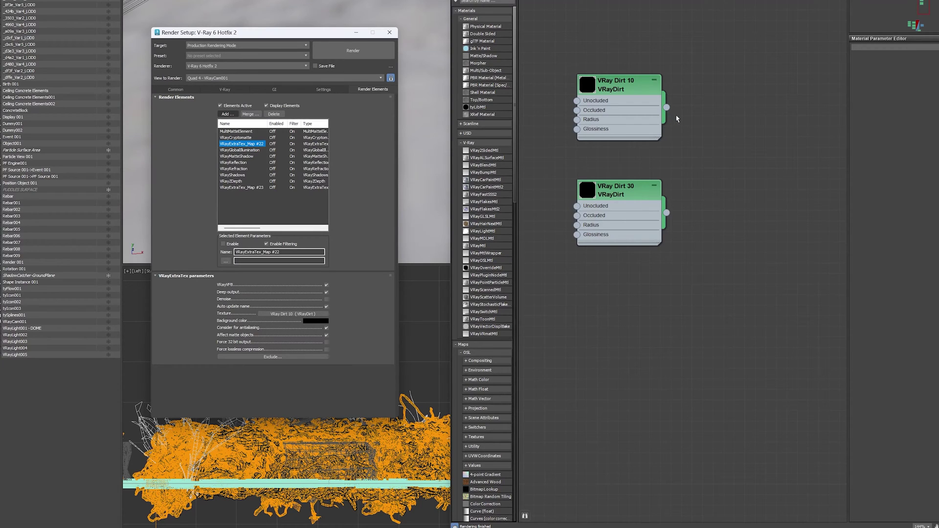
drag(666, 107, 309, 316)
click(259, 248)
Assign the VRay Dirt 30 map as the texture of the VRayExtraTex_Map #23 render element.
click(250, 188)
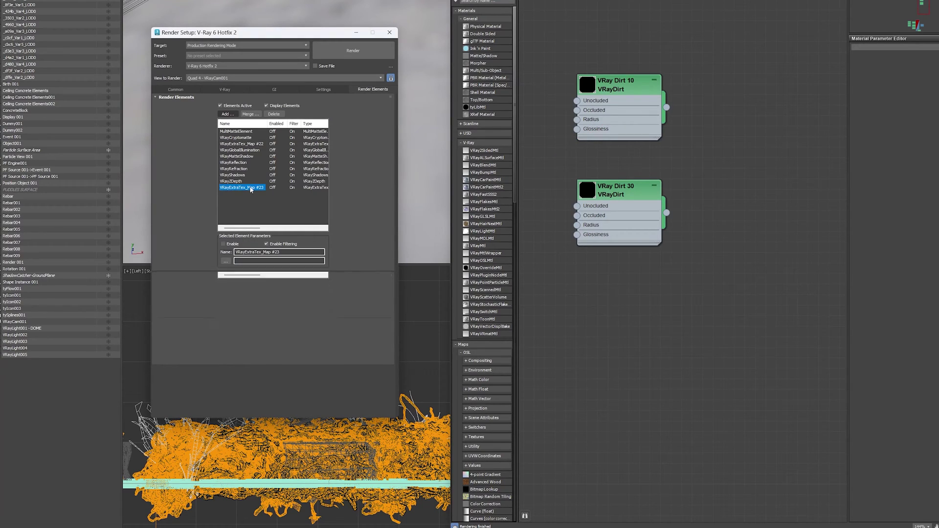
double_click(619, 192)
click(288, 189)
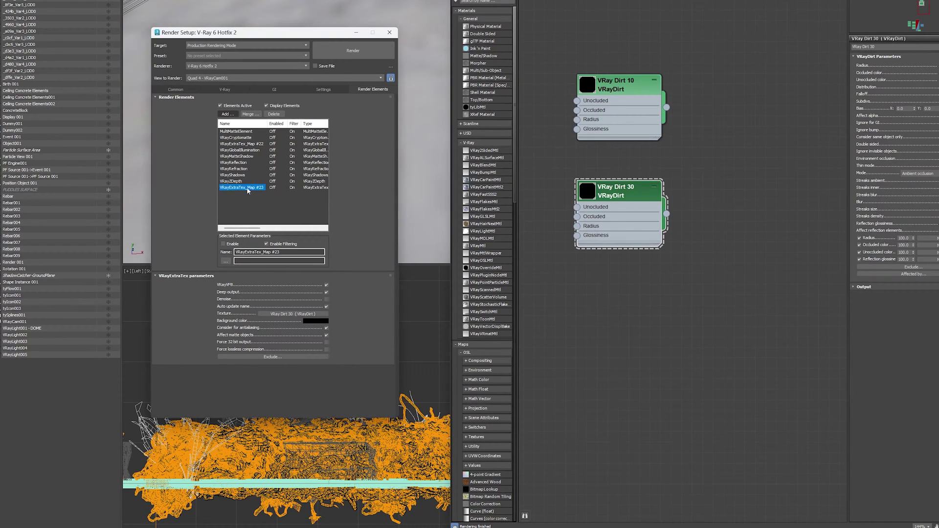
drag(666, 215, 289, 315)
click(259, 249)
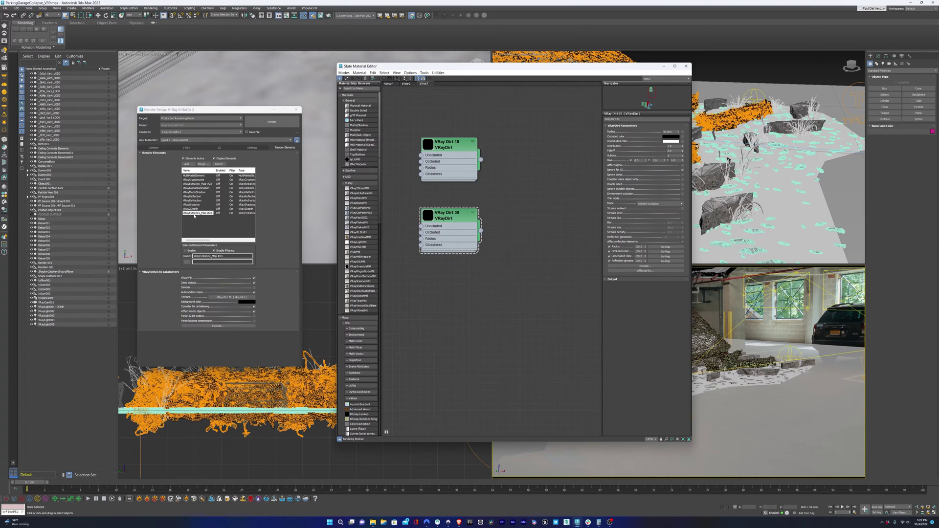
Enable separate render channels with separate folders in the V-Ray frame buffer settings.
click(189, 147)
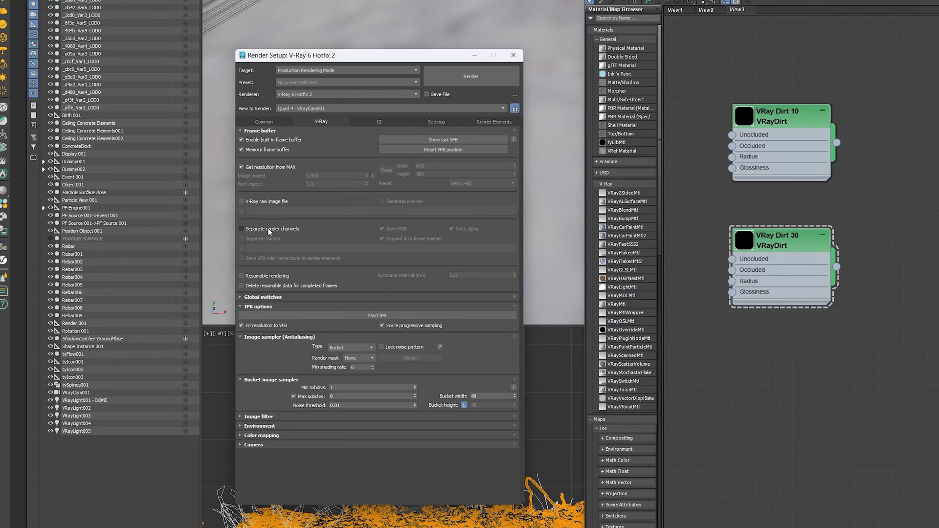
click(241, 228)
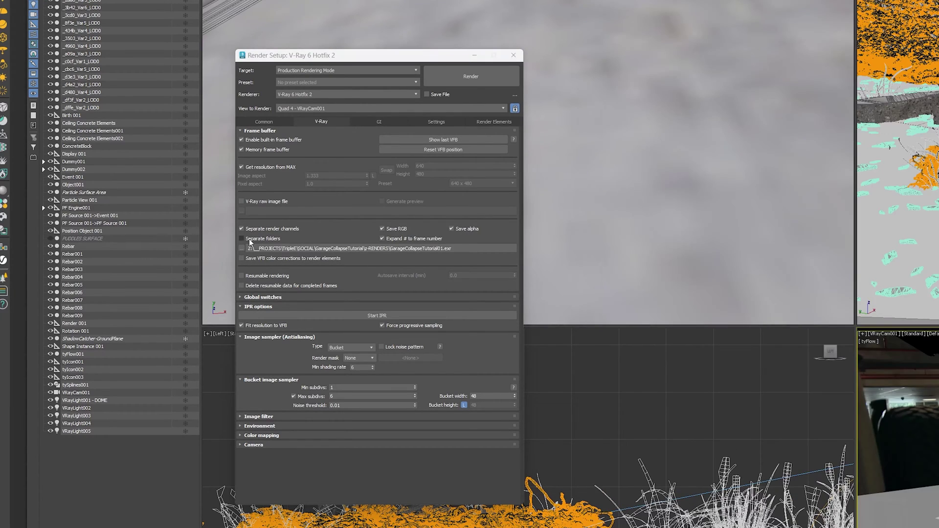
click(241, 239)
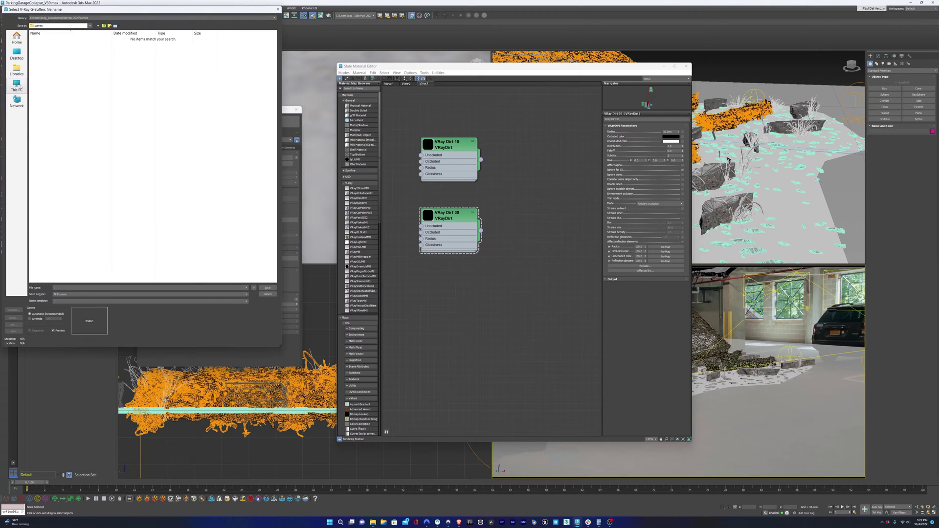
Set the render channels' output file to GarageCollapseTutorial01 in the OpenEXR format and save it.
click(16, 86)
double_click(44, 57)
text(01)
click(246, 294)
click(73, 330)
click(267, 288)
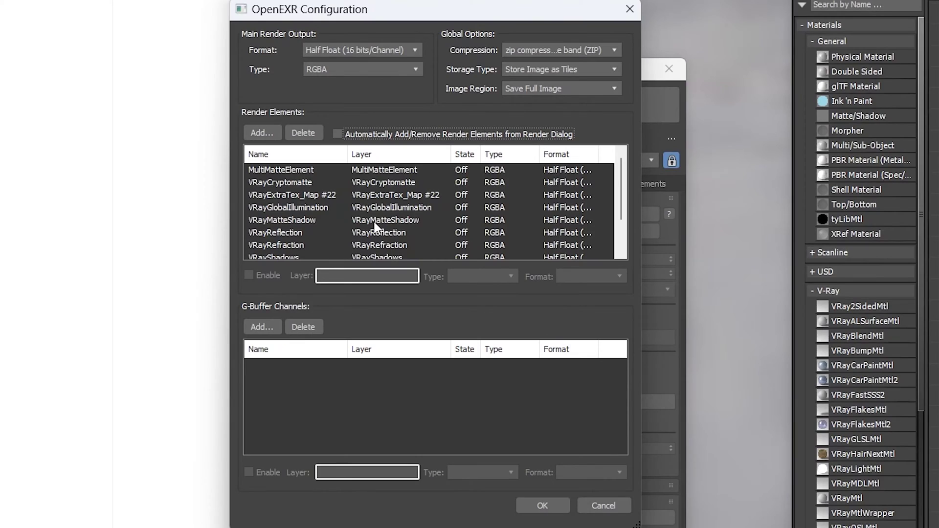
Configure the OpenEXR output as Full Float (32 bits/Channel) and enable all the listed render elements.
click(342, 49)
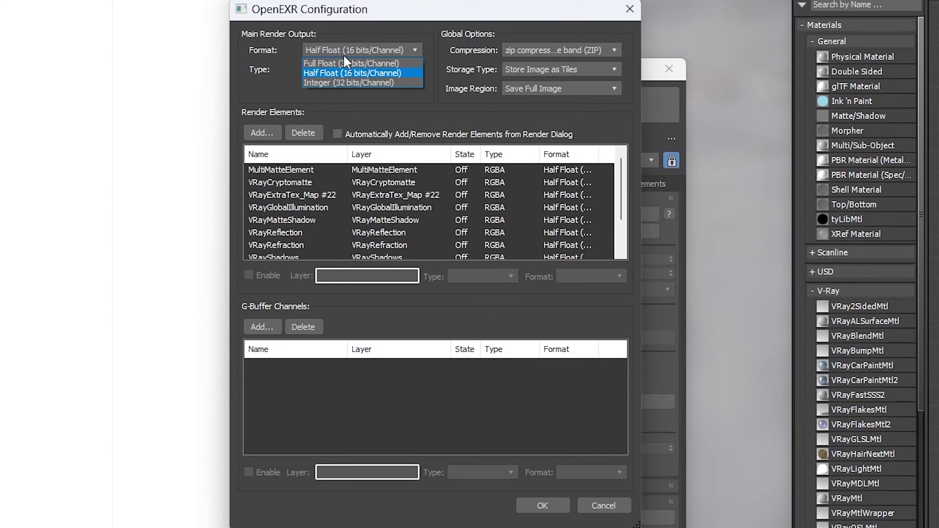
click(342, 60)
click(297, 171)
scroll(296, 187, down, 2)
shift+click(293, 246)
click(260, 275)
click(540, 506)
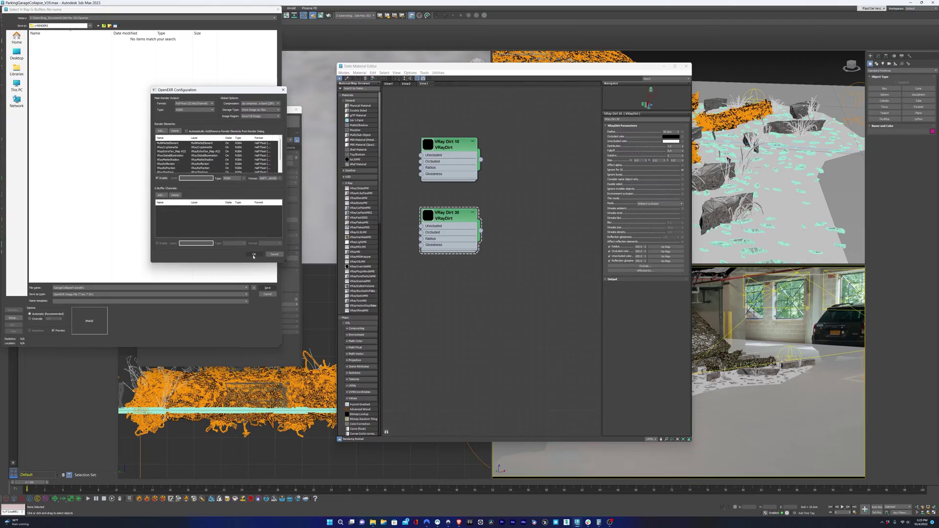
click(254, 255)
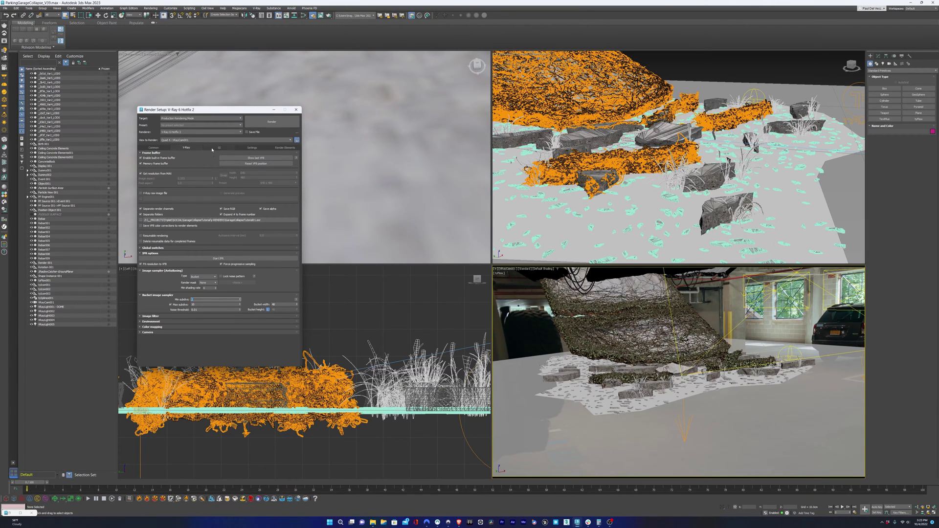
Set the light cache preset to Animation in the global illumination settings.
click(212, 149)
click(207, 182)
click(209, 190)
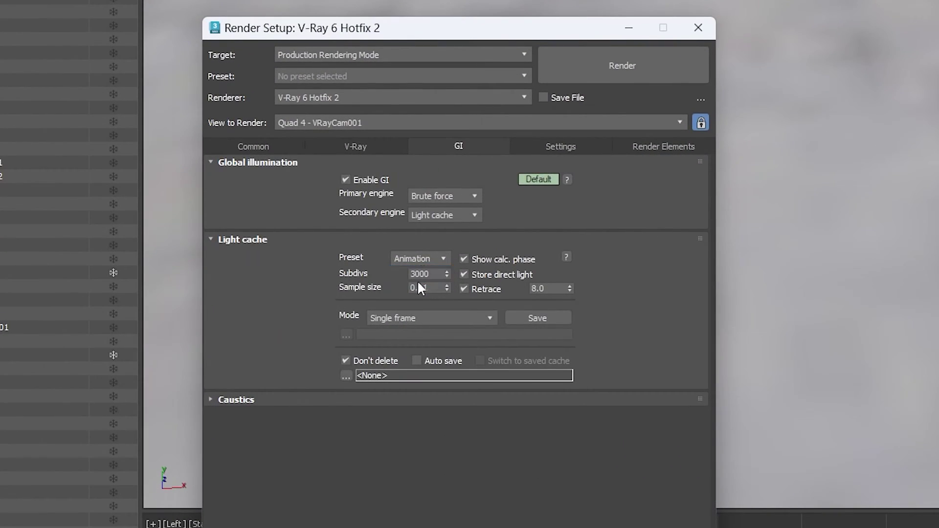
click(432, 255)
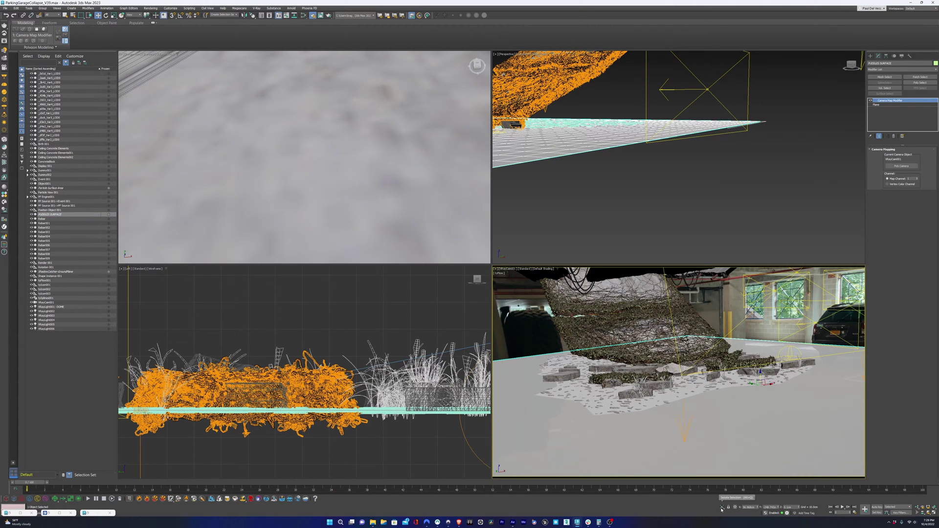
Isolate the selected PUDDLES SURFACE plane and open the render setup.
click(722, 507)
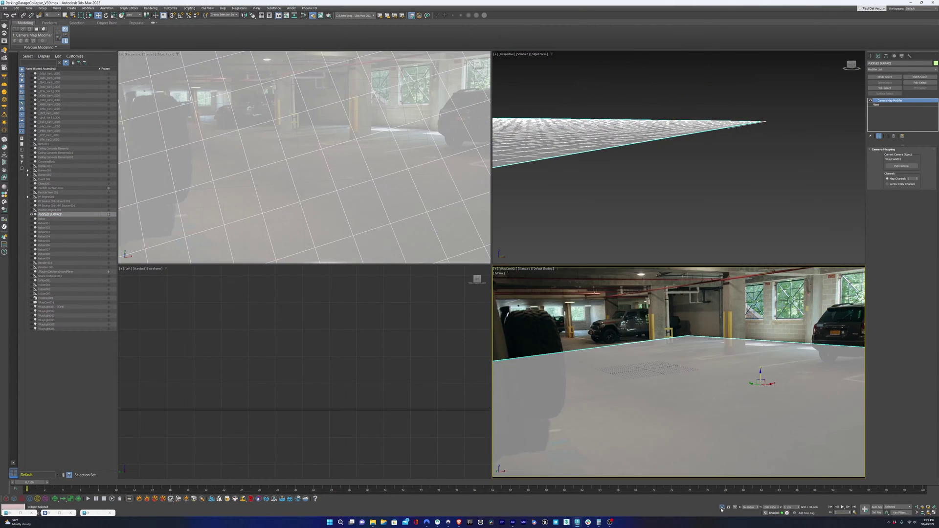
key(F10)
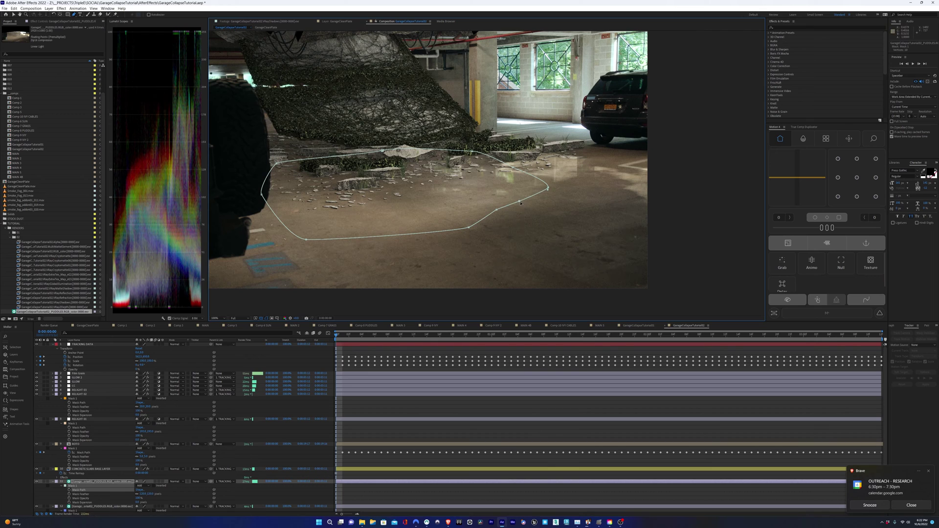
Switch to After Effects and refine the puddles layer's mask by adding points along its lower edge and pulling one inward.
click(520, 203)
click(441, 232)
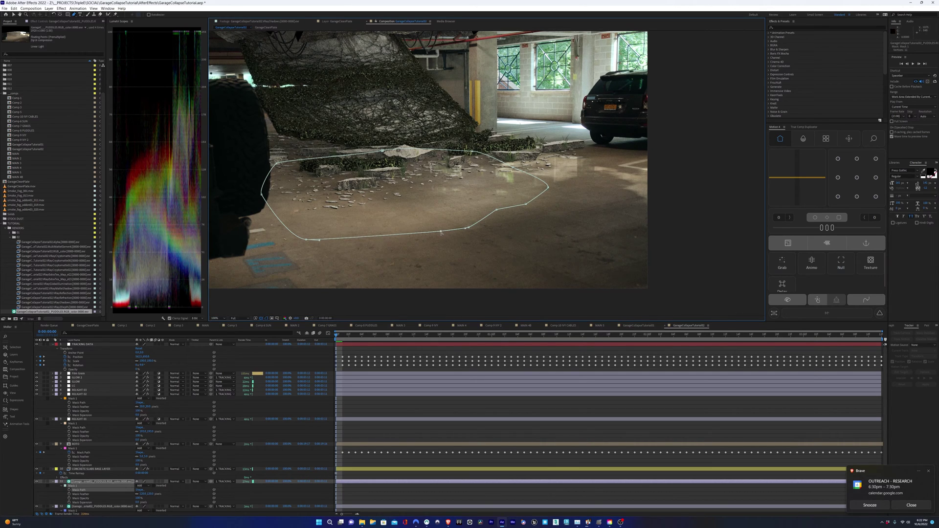
drag(441, 232, 395, 211)
click(372, 221)
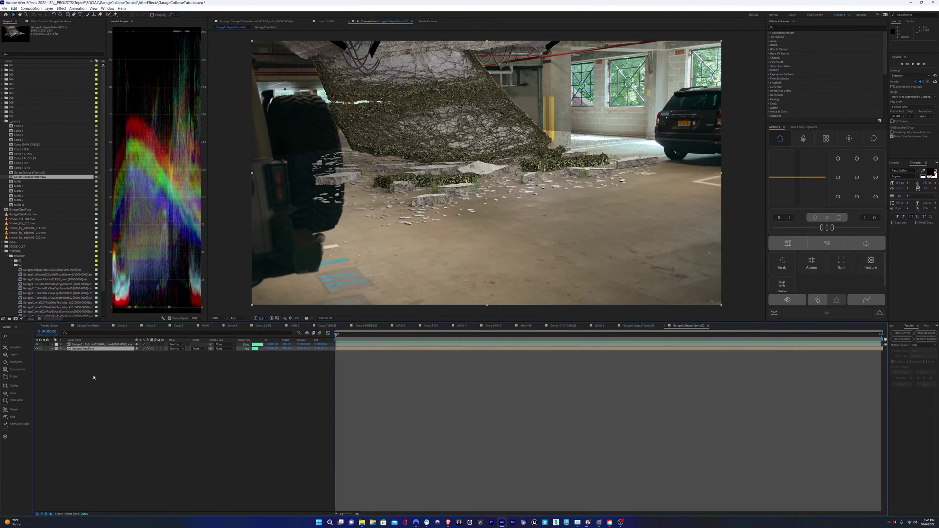
Extend the GarageCollapseTutorial02 composition's duration to about 3 seconds 12 frames.
key(ctrl+k)
click(436, 278)
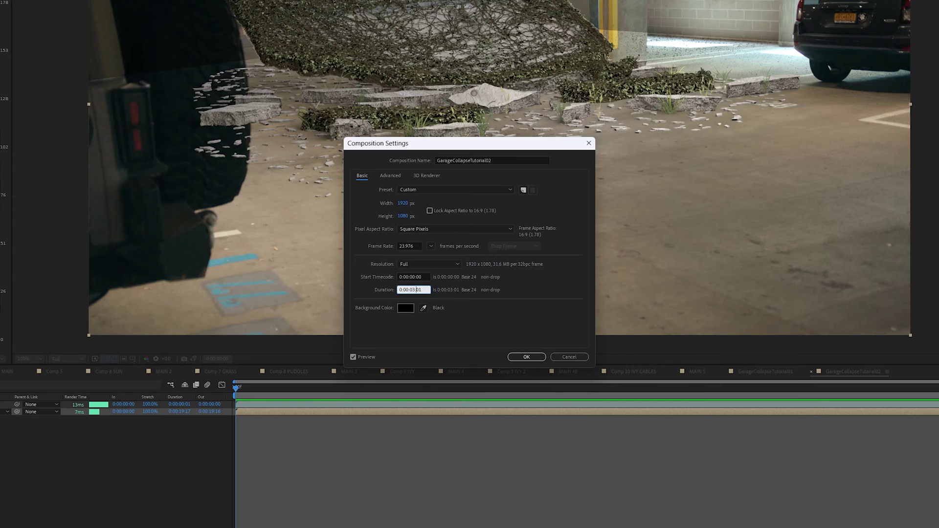
key(Return)
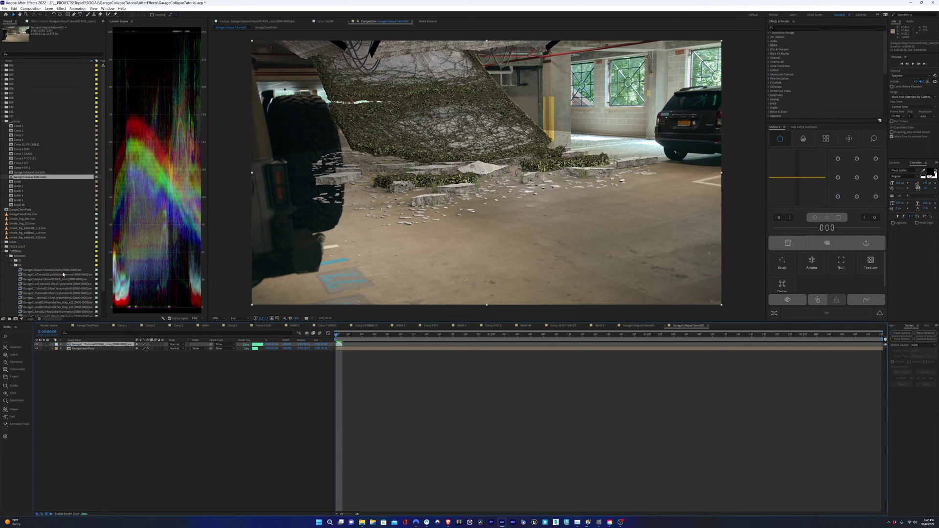
Apply Freeze Frame to the RGB_color render layer and select a render pass in the project's 02 folder.
right_click(99, 345)
mouse_move(115, 378)
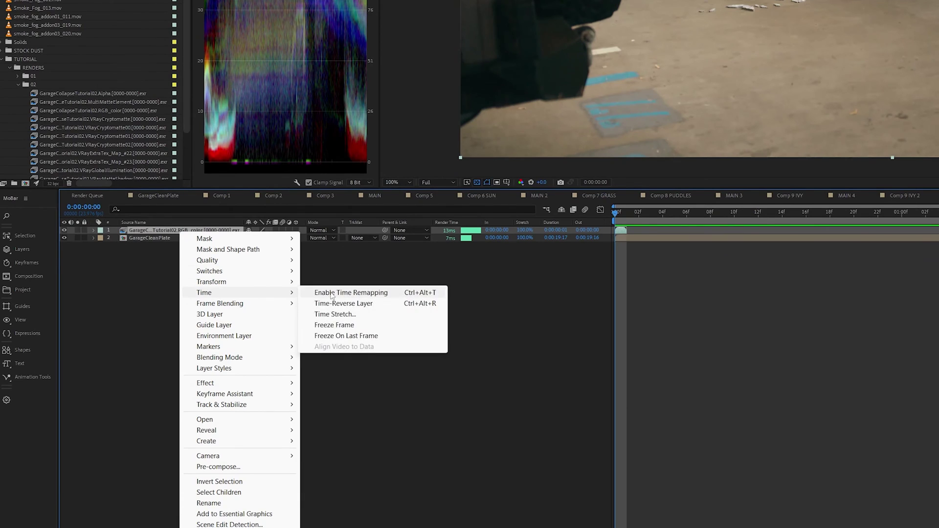
click(335, 325)
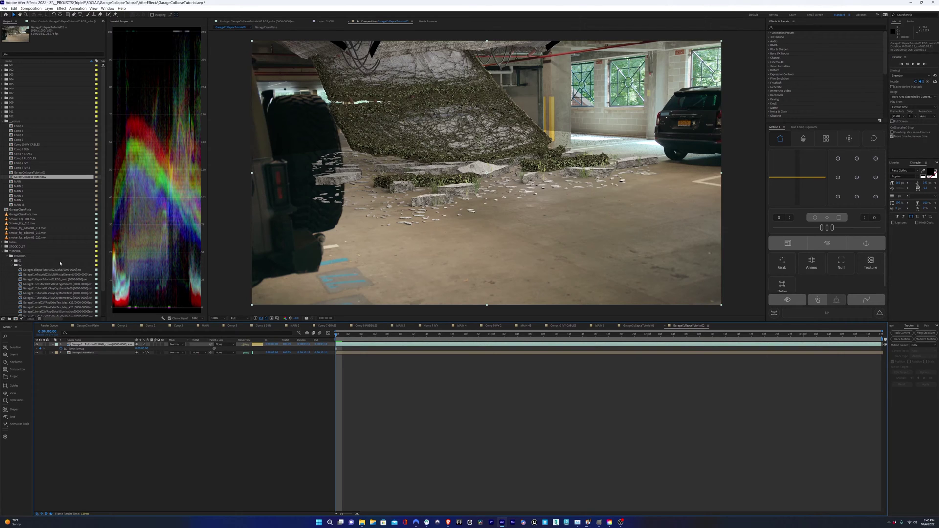
scroll(91, 272, down, 2)
click(39, 242)
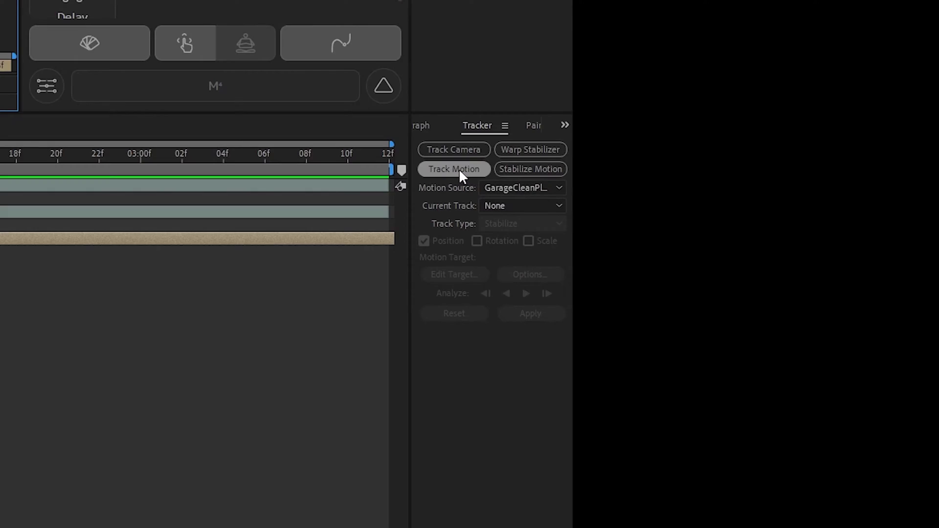
Start Track Motion on the GarageCleanPlate layer and move one track point onto the garage floor.
click(902, 338)
click(501, 243)
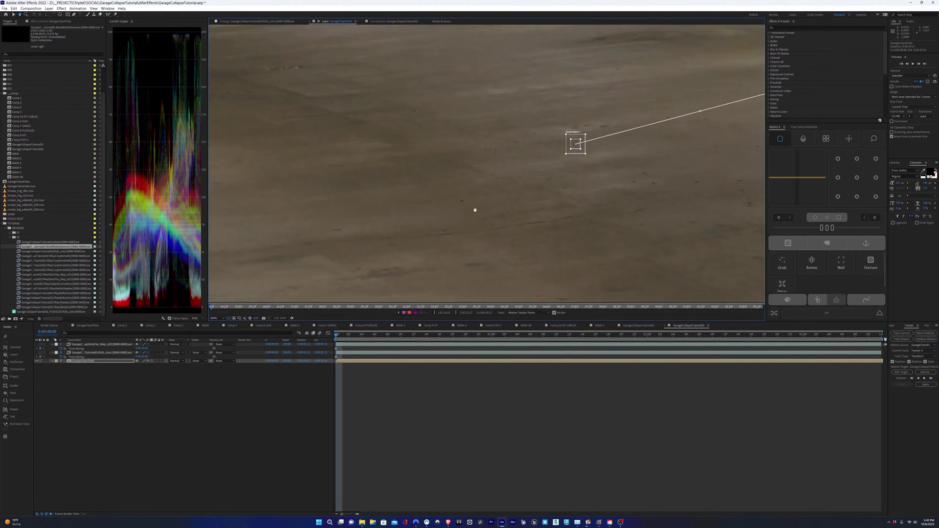
drag(474, 210, 384, 226)
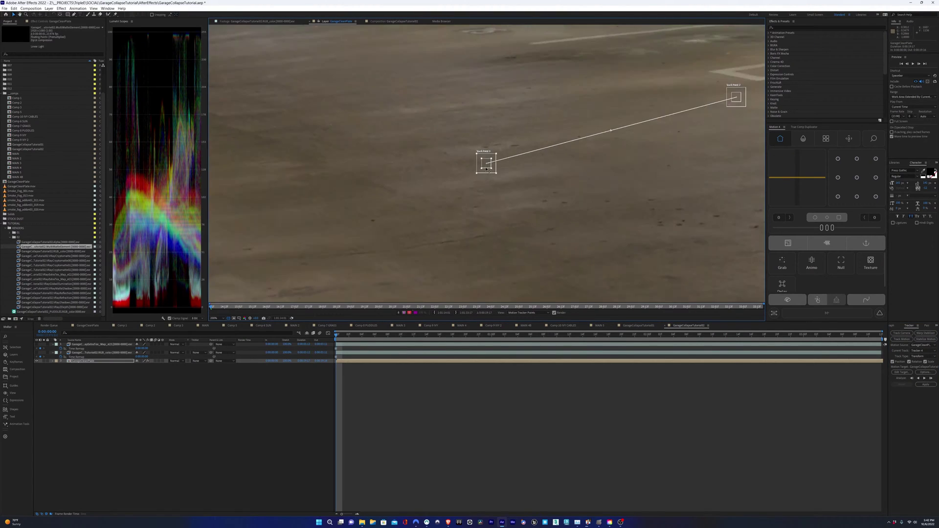
drag(484, 161, 249, 248)
Position the remaining track point on the garage floor and analyze the motion track forward.
scroll(645, 160, down, 1)
drag(644, 159, 490, 182)
drag(461, 158, 519, 177)
key(ctrl+z)
scroll(389, 243, down, 1)
click(924, 378)
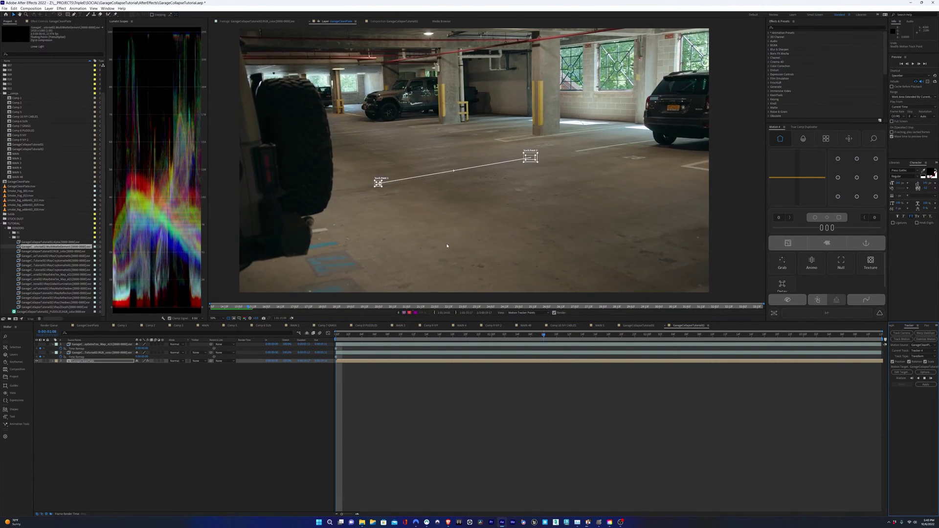
Add a null object at the start of the composition and rename it TRACKING DATA.
key(Home)
click(49, 8)
mouse_move(88, 14)
click(155, 38)
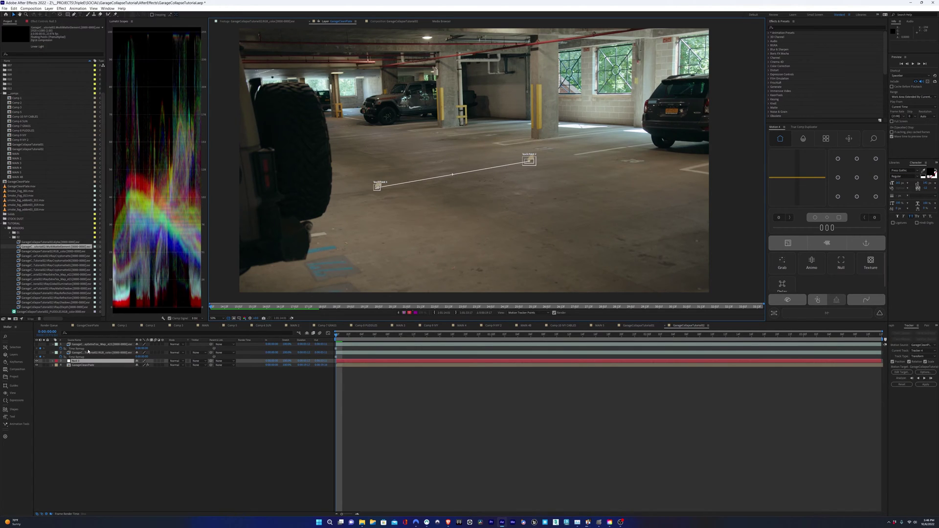
key(Return)
text(TRACK)
text(ING)
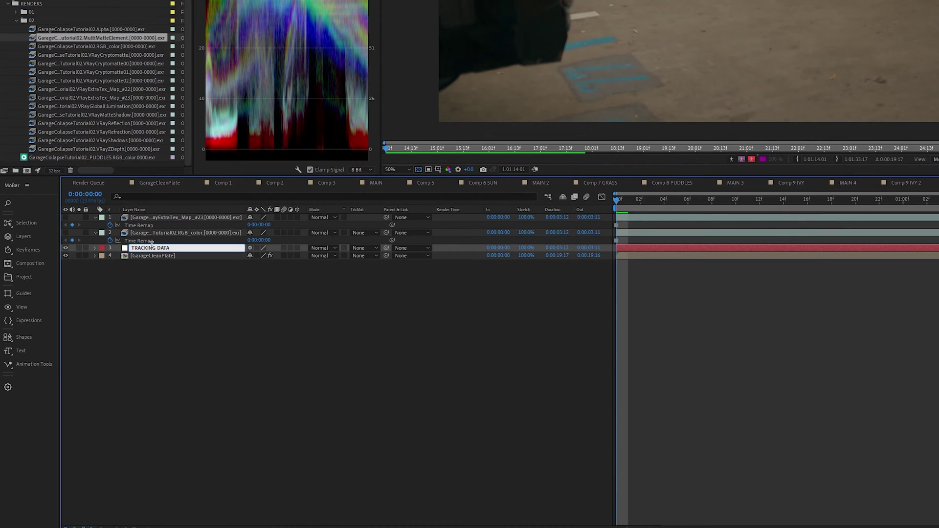
text( DATA)
Set the motion target to the TRACKING DATA layer, apply the track in X and Y, and preview it.
click(402, 254)
click(517, 237)
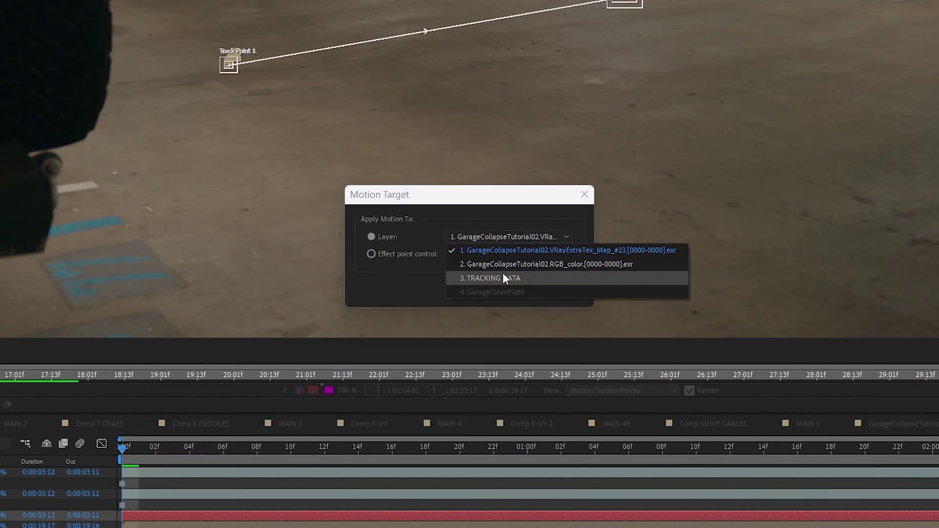
click(503, 278)
click(495, 292)
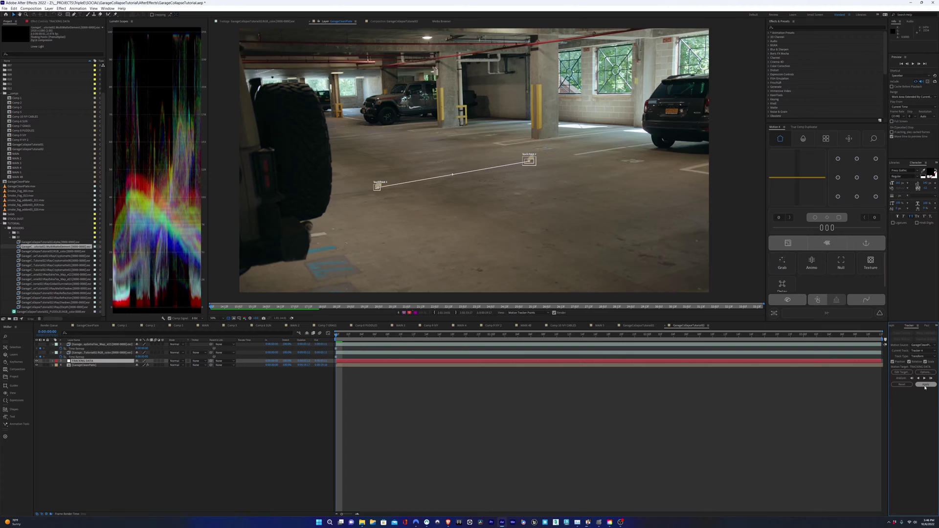
click(925, 384)
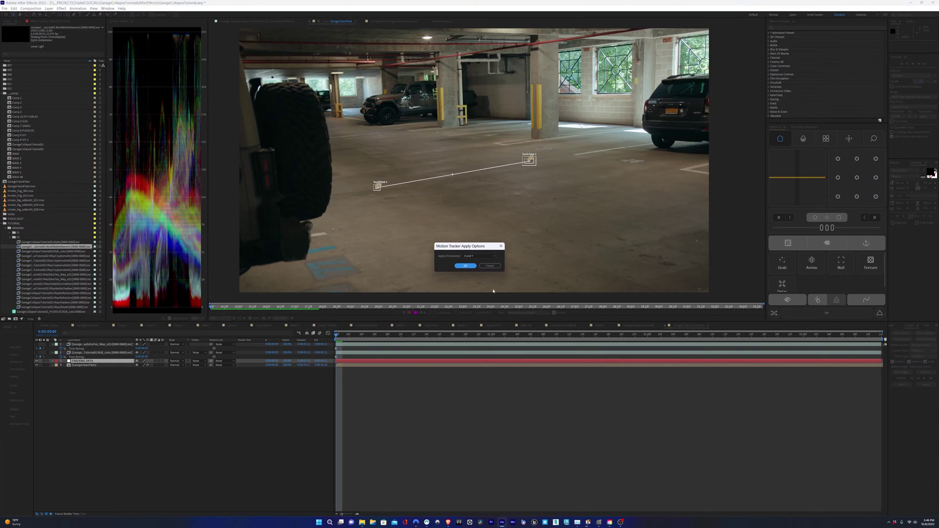
click(465, 266)
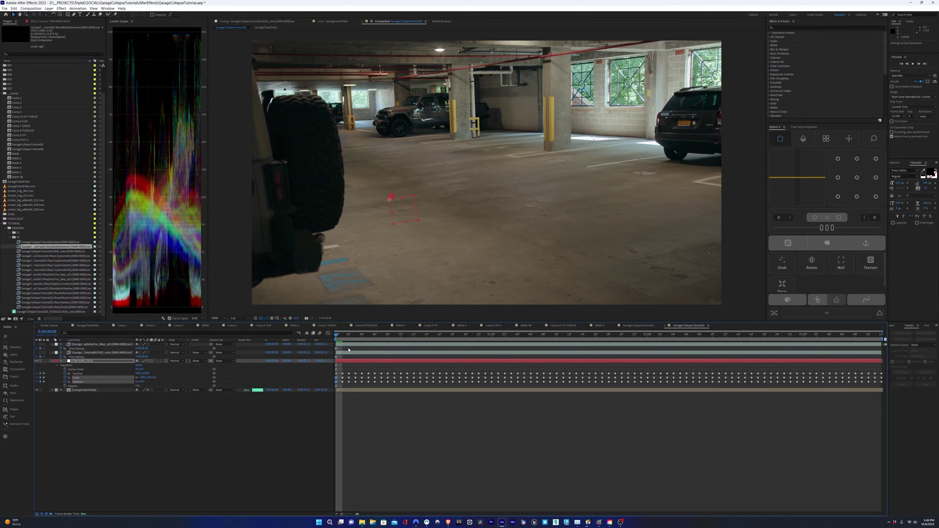
key(space)
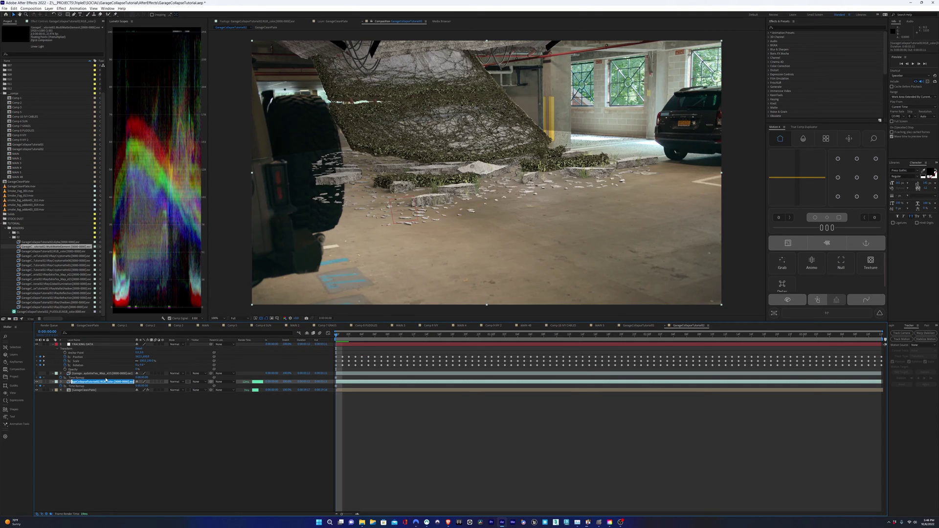
Rename the RGB_color layer CONCRETE SLABS BASE LAYER and parent it and the VRayExtraTex_Map_#23 layer to TRACKING DATA.
text(CONCRETE SLABS BASE LAYER)
key(Return)
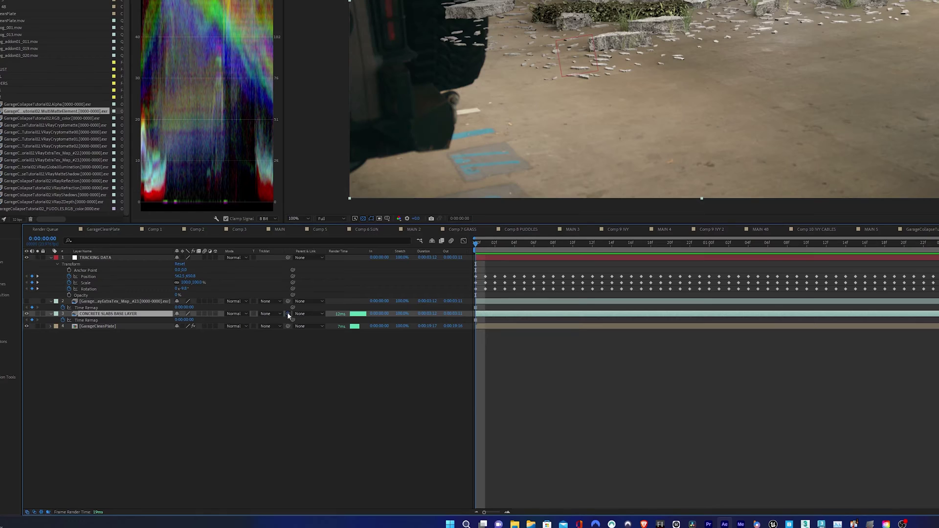
drag(211, 381, 104, 344)
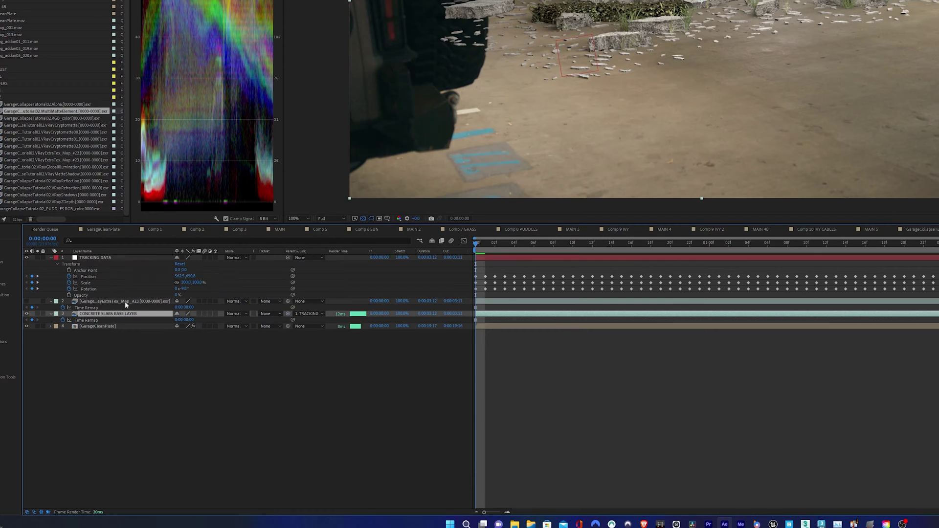
click(124, 301)
drag(288, 302, 113, 259)
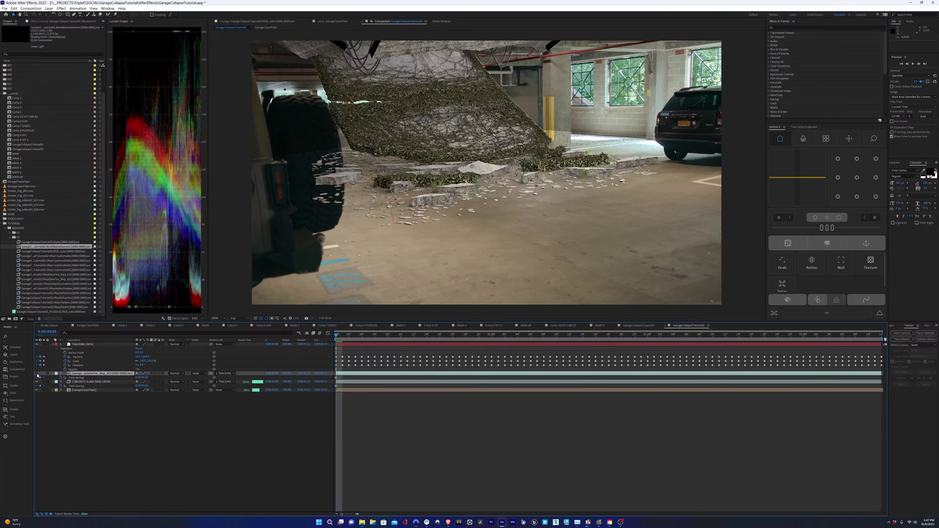
Show the VRayExtraTex_Map_#23 pass beneath CONCRETE SLABS BASE LAYER with Multiply blending.
click(26, 302)
click(38, 301)
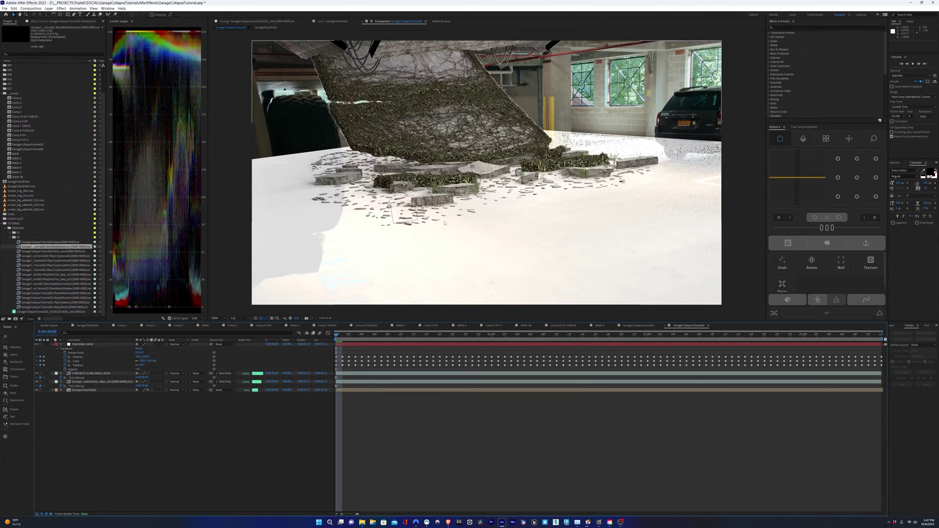
scroll(553, 114, up, 1)
drag(553, 114, 613, 88)
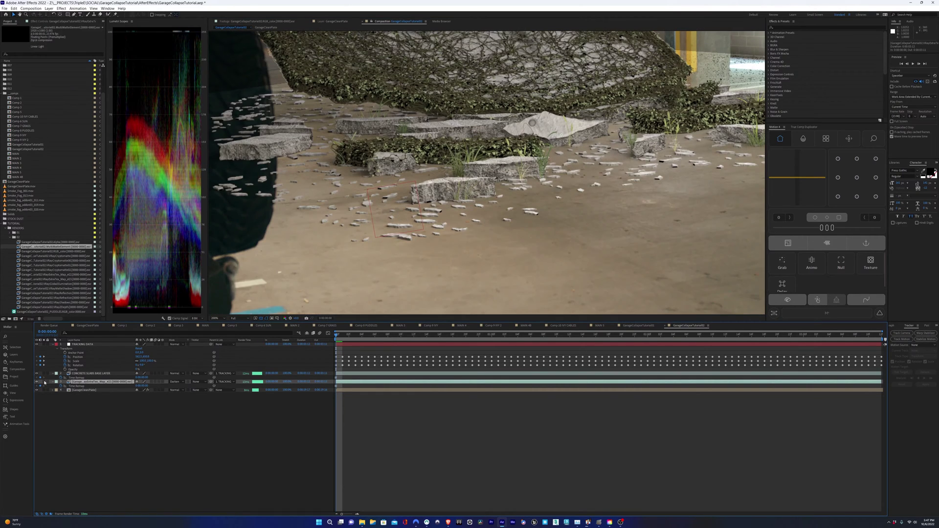
Add the VRayShadows pass above GarageCleanPlate with Multiply blending, parent it to TRACKING DATA and preview the composite.
double_click(64, 303)
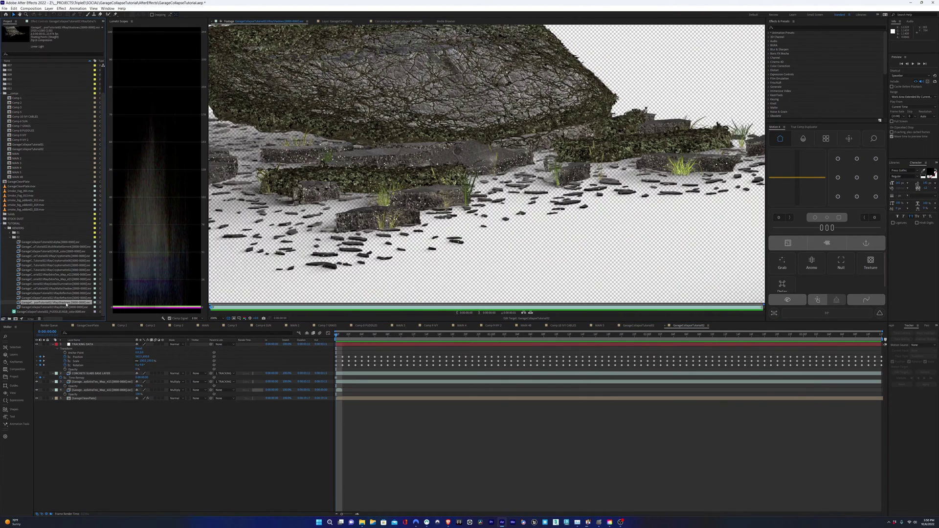
drag(67, 305, 110, 395)
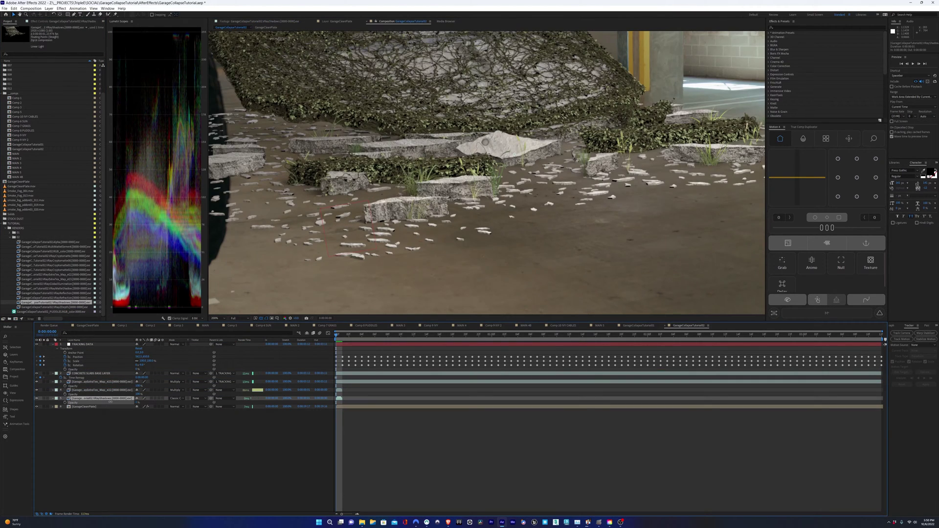
click(176, 398)
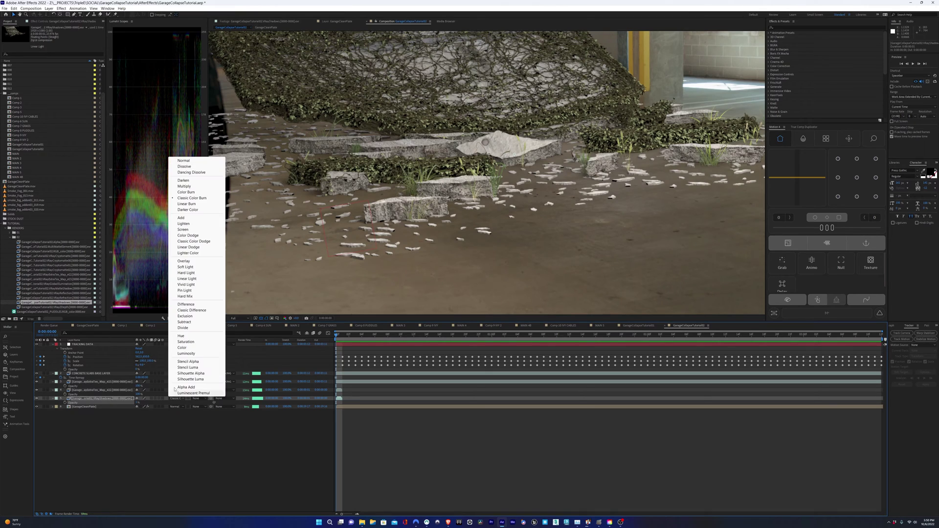
click(184, 186)
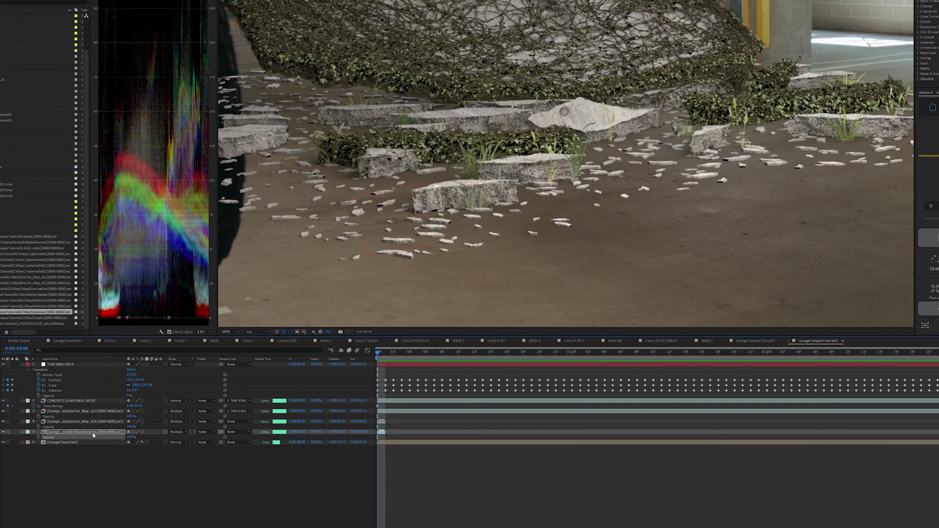
click(71, 401)
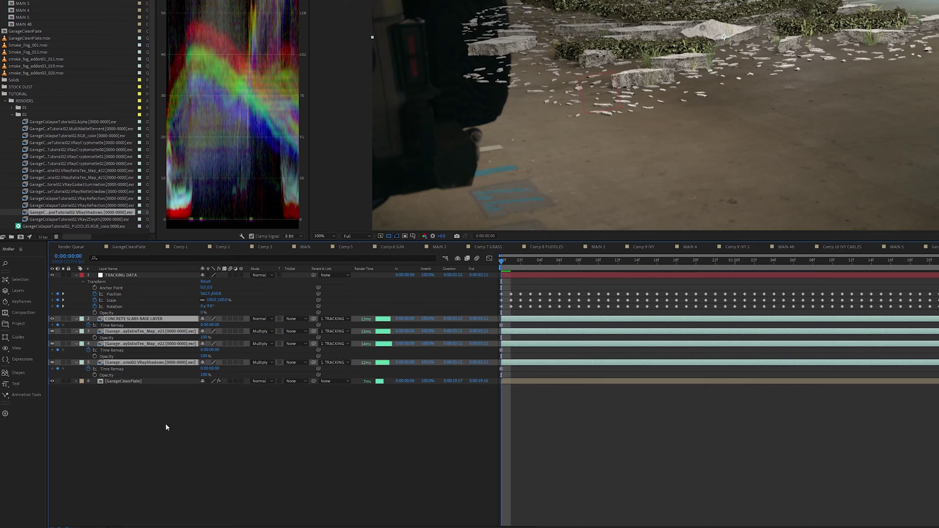
key(space)
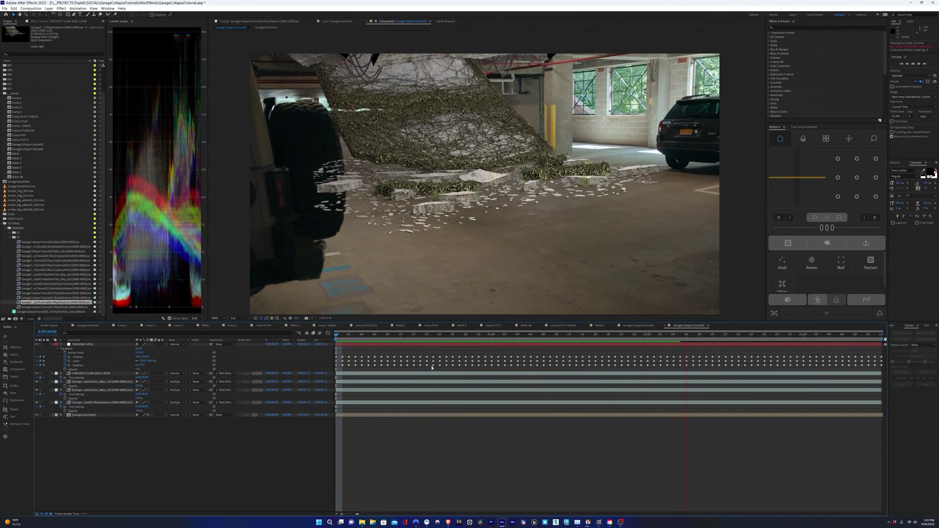
Apply the Levels, Hue/Saturation and Lumetri Color effects to CONCRETE SLABS BASE LAYER.
click(61, 8)
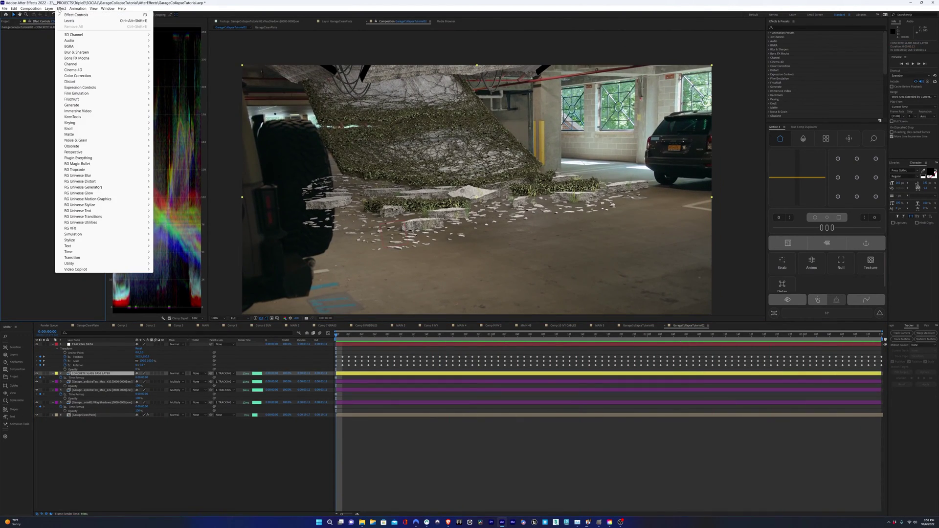
click(69, 21)
click(61, 8)
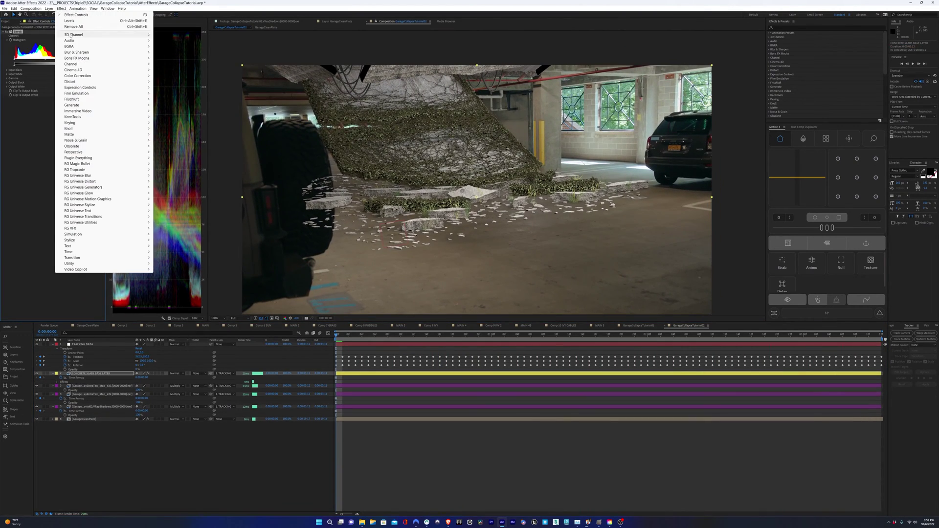
click(171, 205)
click(61, 8)
click(193, 228)
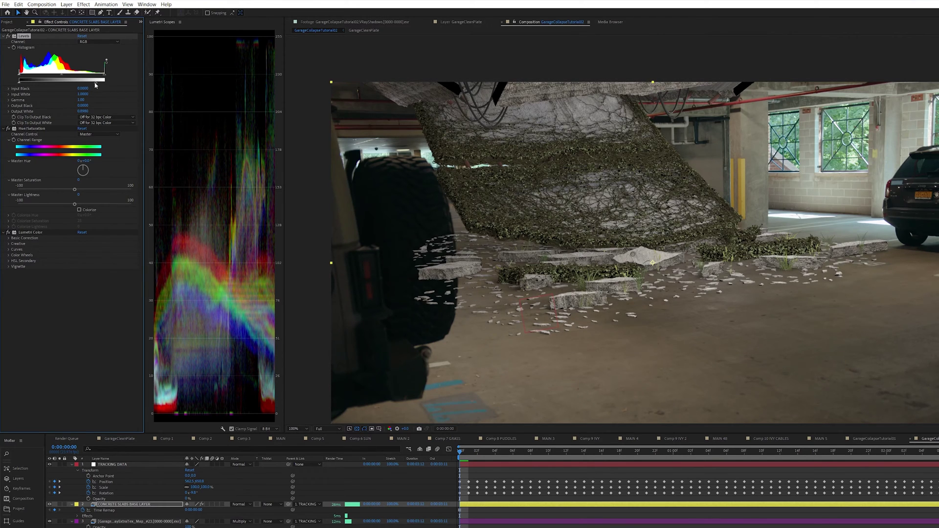
Lower the concrete layer's Levels gamma and output white, and adjust channels individually with red gamma about 0.94 and blue gamma about 0.95.
drag(96, 85, 64, 76)
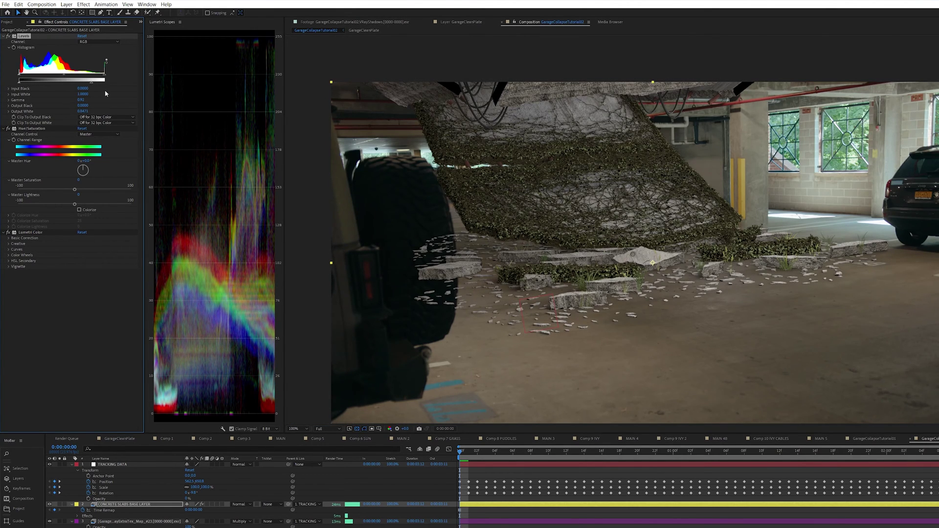
key(period)
click(97, 41)
click(90, 56)
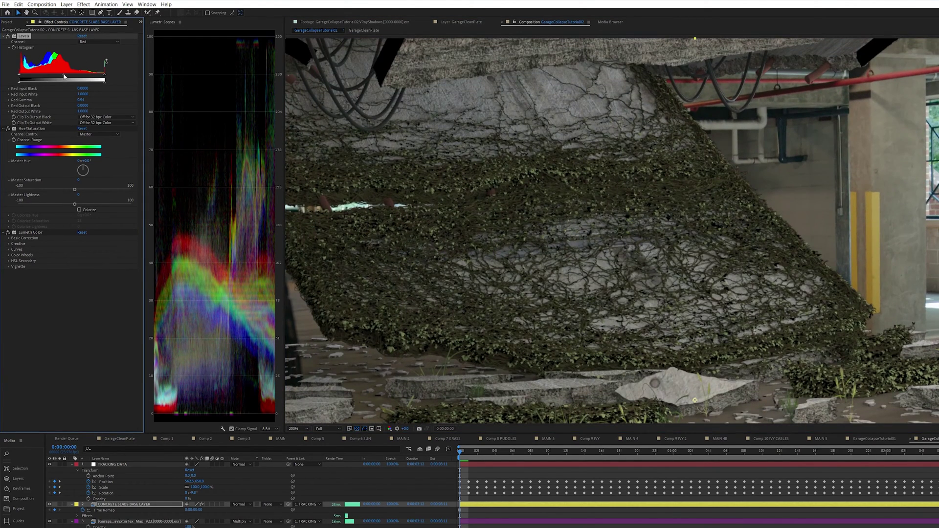
click(97, 42)
click(89, 72)
click(98, 41)
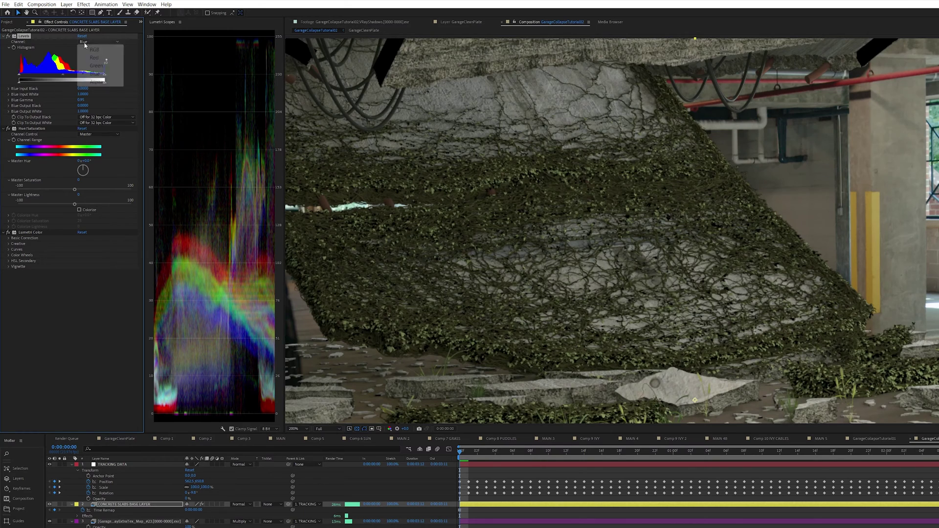
click(90, 67)
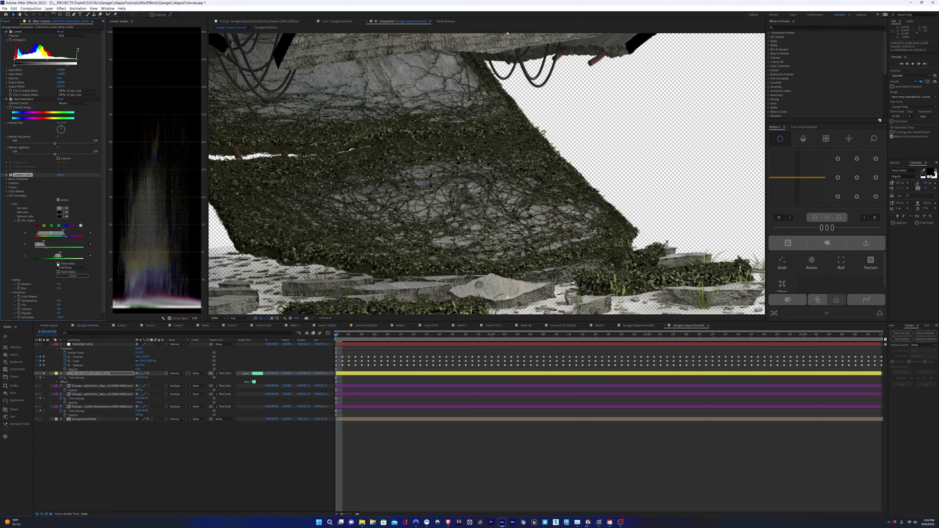
Show the Lumetri HSL Secondary mask, widen its luminance range and raise its Denoise value.
click(58, 263)
drag(59, 254, 65, 255)
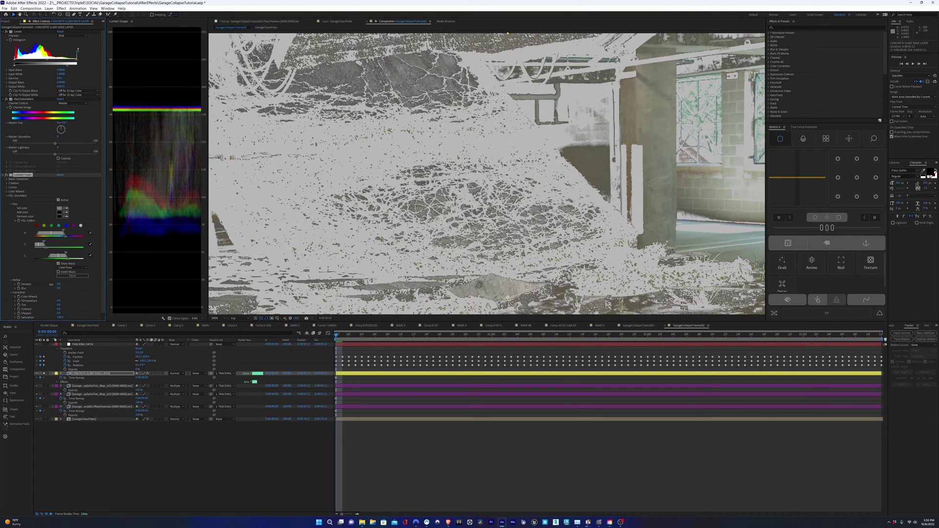
drag(54, 284, 64, 285)
key(Return)
Set the HSL Secondary Blur to 0.8 and turn off the mask display.
click(59, 289)
text(.5)
key(Return)
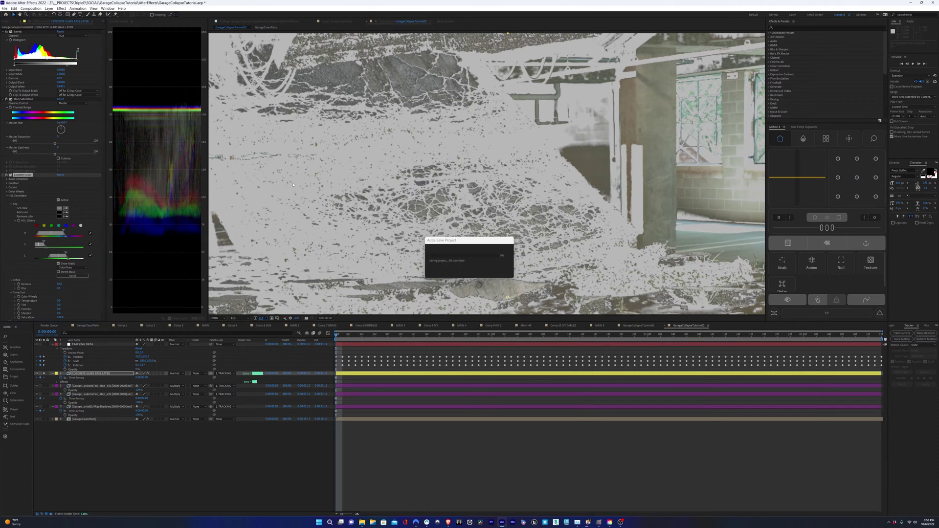
text(.8)
key(Return)
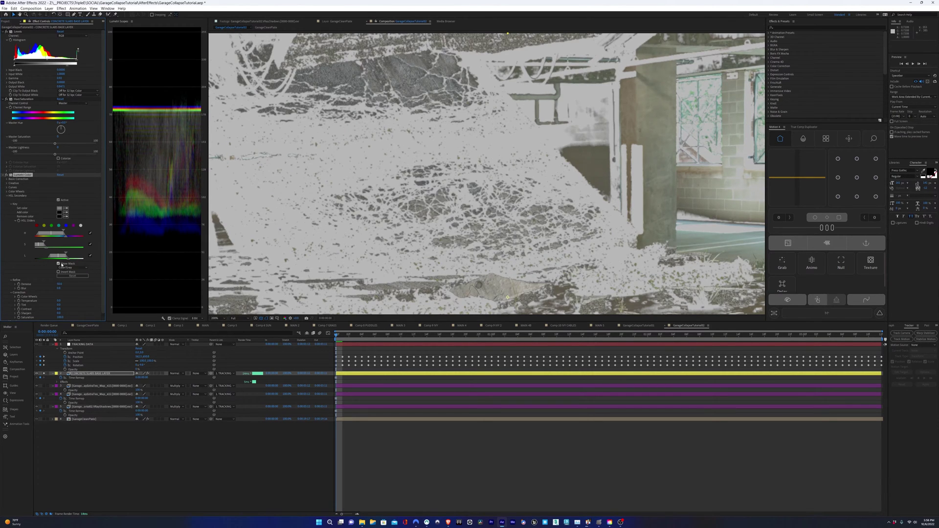
click(60, 263)
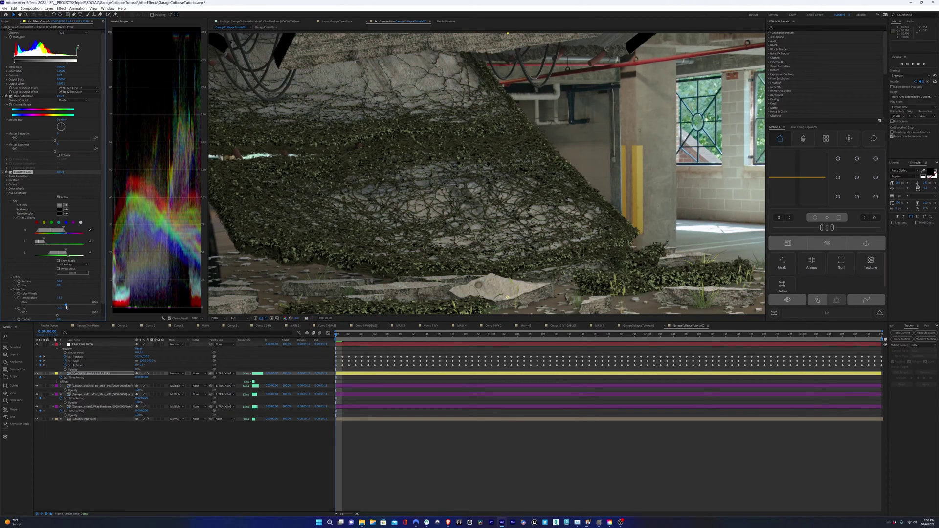
Adjust the HSL Secondary temperature and contrast on the concrete layer and compare the image with and without the change.
scroll(64, 307, down, 2)
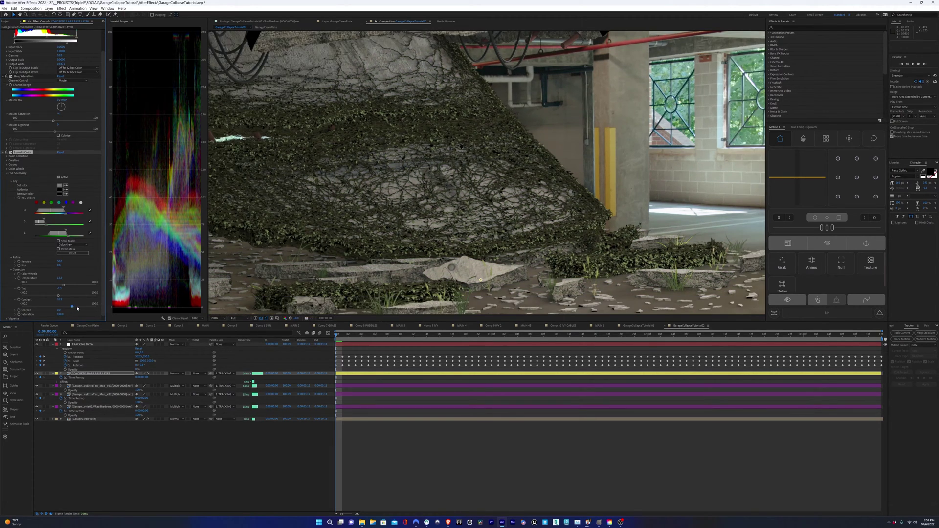
key(ctrl+z)
key(ctrl+shift+z)
key(ctrl+z)
key(ctrl+shift+z)
key(ctrl+z)
key(ctrl+shift+z)
scroll(14, 312, down, 2)
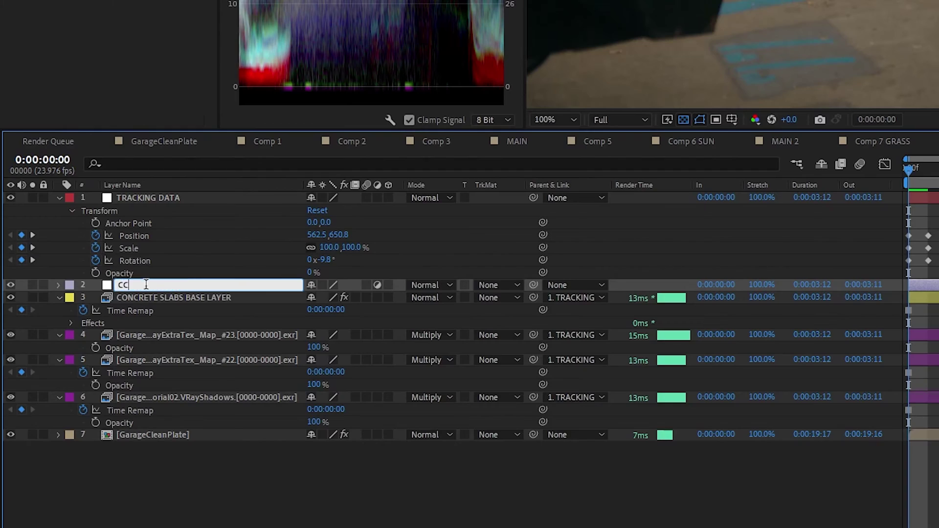
Name the adjustment layer CC and duplicate it into two more adjustment layers named GLOW and Film Grain.
key(Return)
key(ctrl+d)
key(Return)
text(GLOW)
key(Return)
key(ctrl+d)
key(Return)
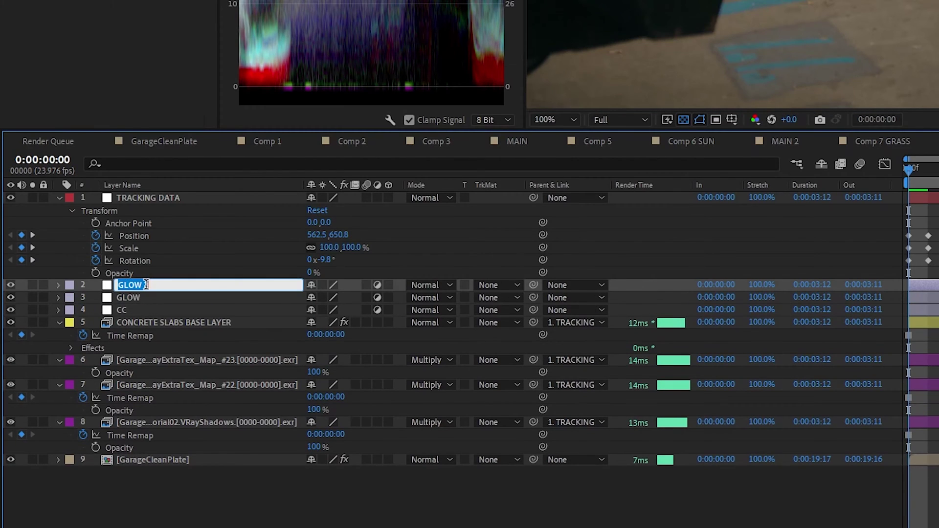
text(Film Grain)
key(Return)
Grade the CC layer with Hue/Saturation and an S-shaped Curves adjustment, and set the GLOW layer's Glow Threshold to 90%.
click(136, 311)
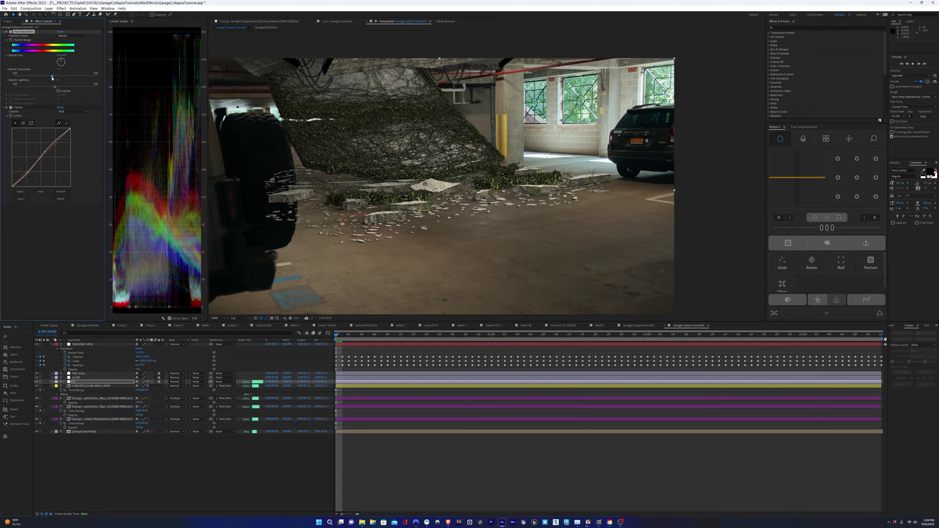
scroll(617, 90, up, 2)
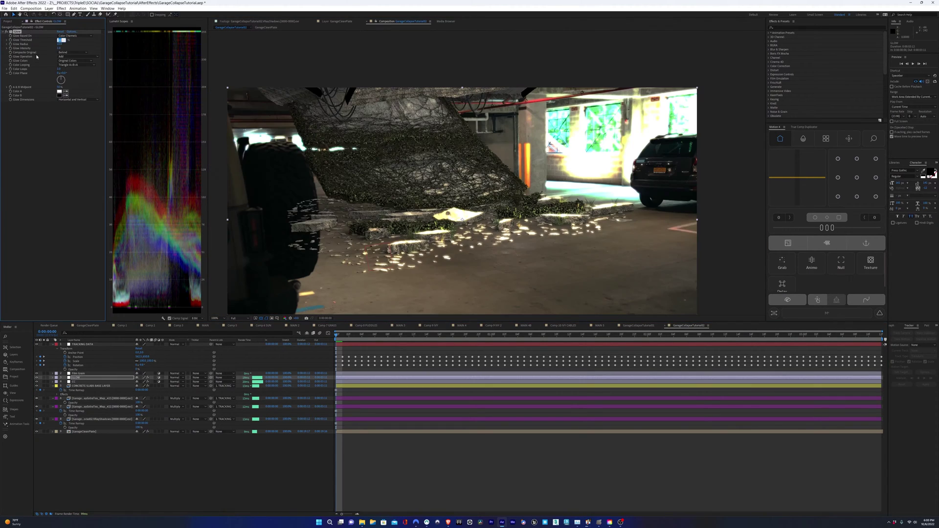
text(90)
key(Return)
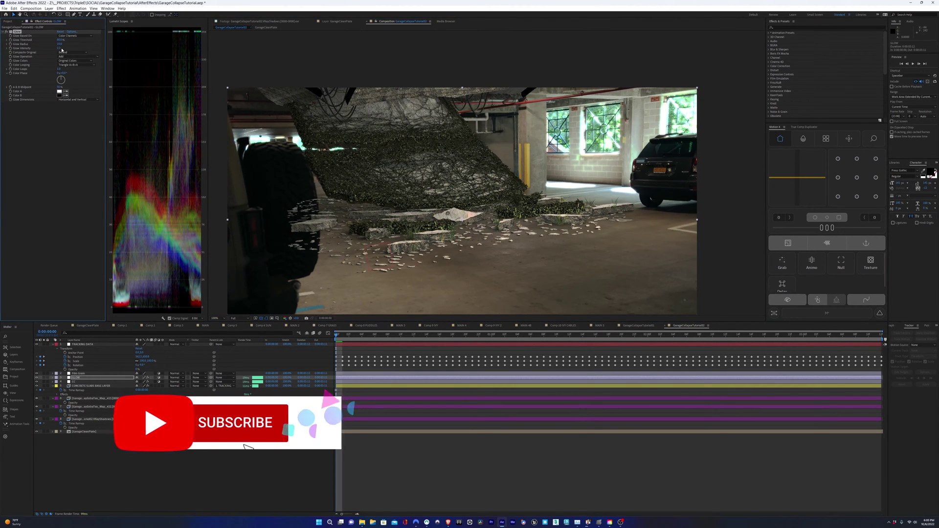
Adjust the Glow Radius on the GLOW layer, then duplicate the Glow effect and adjust the copy's settings.
drag(59, 48, 61, 44)
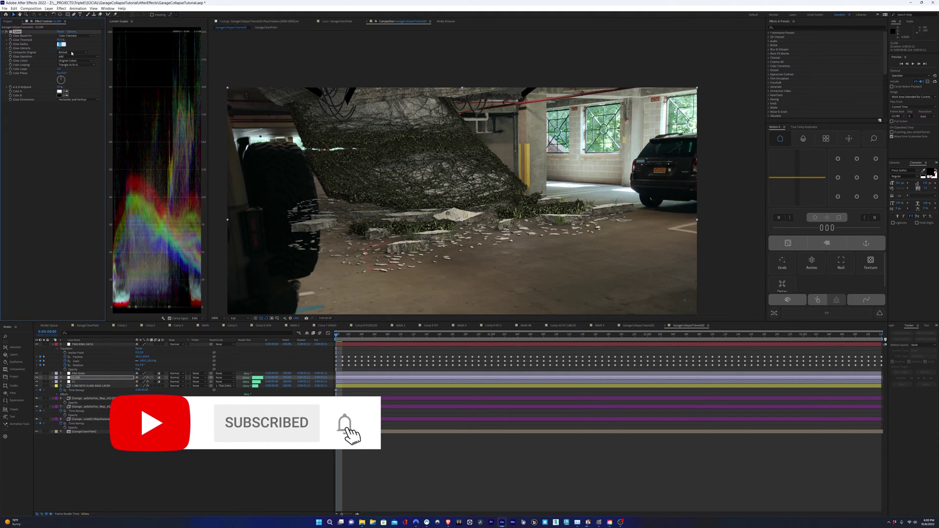
key(ctrl+d)
drag(82, 115, 86, 114)
scroll(607, 116, up, 1)
drag(608, 116, 398, 108)
Duplicate the GLOW layer and draw a closed mask on the copy around the bright gap in the ivy-covered slab.
click(73, 378)
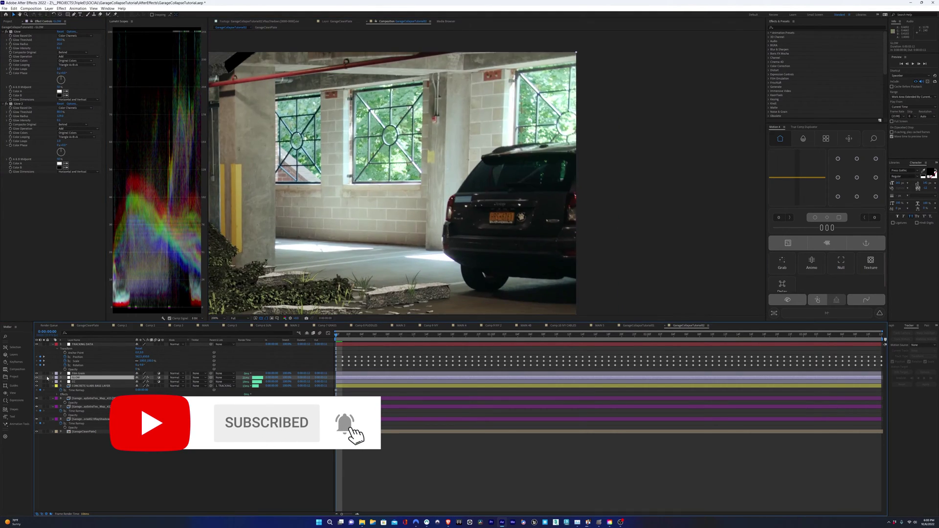
key(period)
key(period)
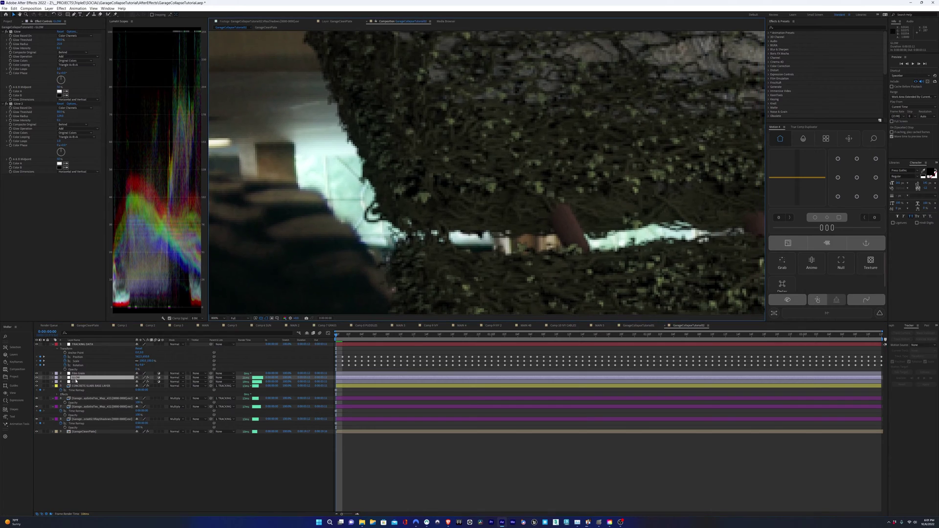
key(ctrl+d)
click(384, 61)
scroll(379, 127, down, 2)
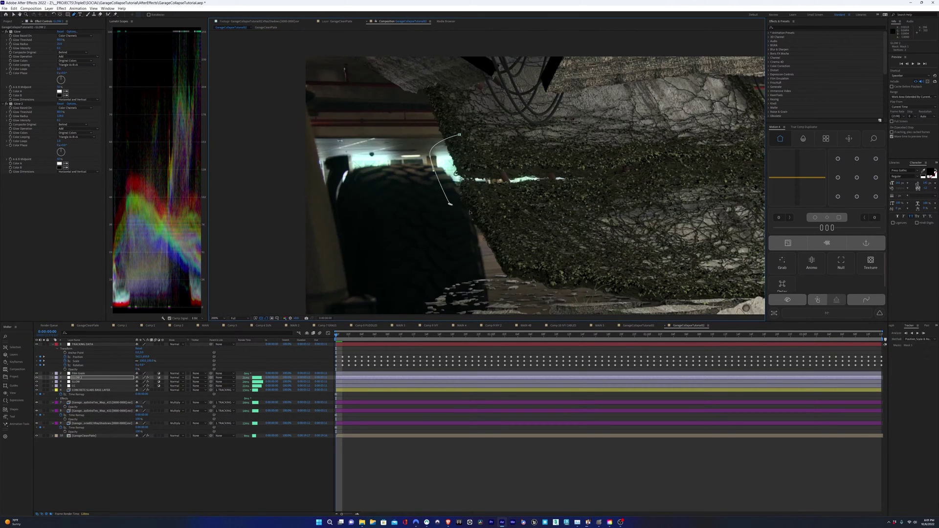
drag(585, 222, 625, 213)
drag(720, 154, 709, 124)
click(459, 135)
Feather the mask on the duplicated glow layer and parent the layer to TRACKING DATA.
scroll(486, 172, up, 1)
click(107, 378)
key(m)
key(m)
drag(146, 391, 161, 391)
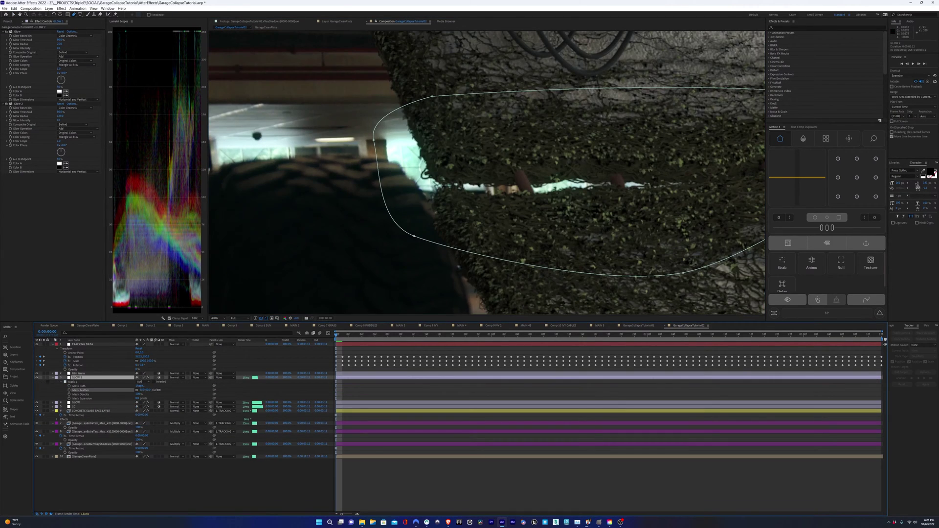
click(81, 378)
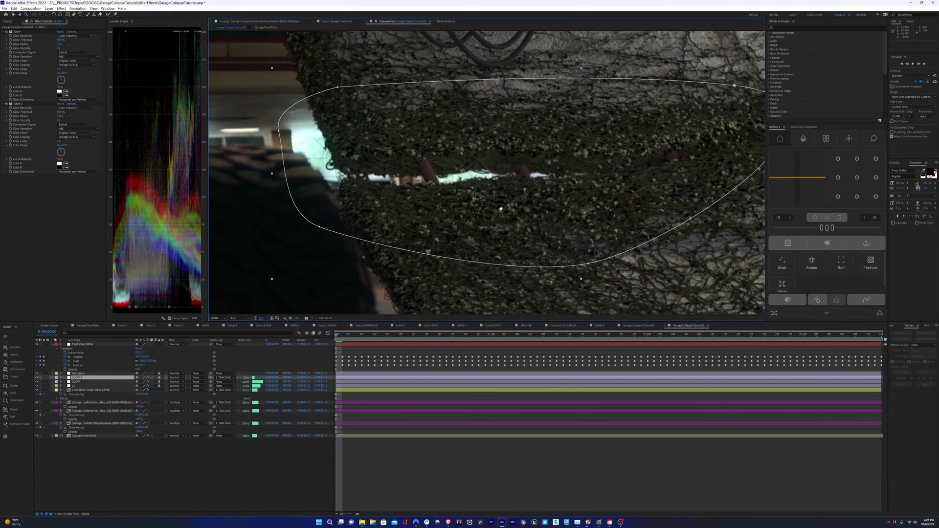
scroll(500, 208, down, 1)
drag(516, 209, 491, 209)
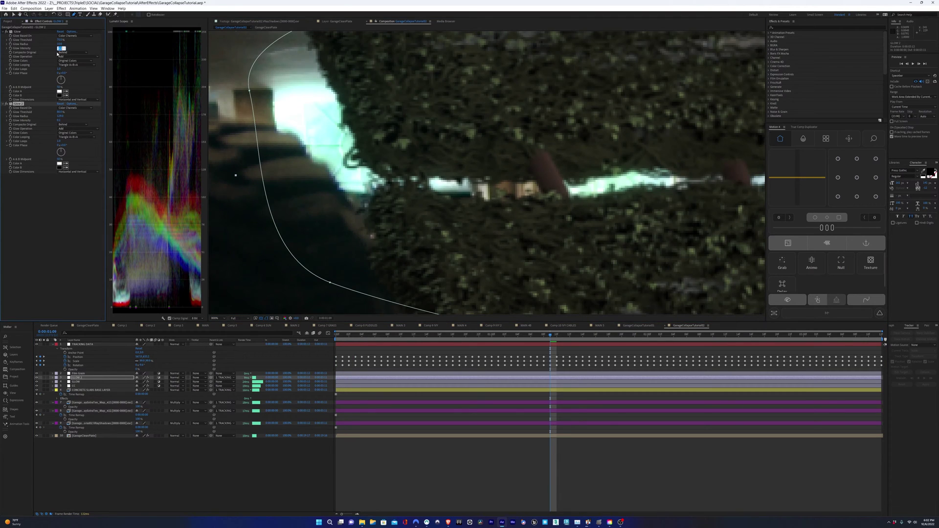
Tune the Glow effects on GLOW 2 for the bright gap and compare the image with the layer hidden and shown.
click(53, 62)
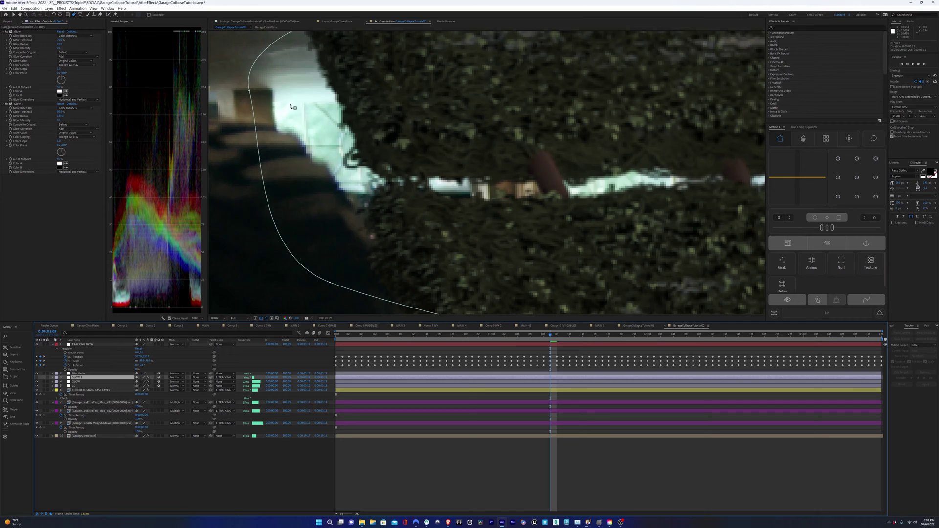
click(60, 121)
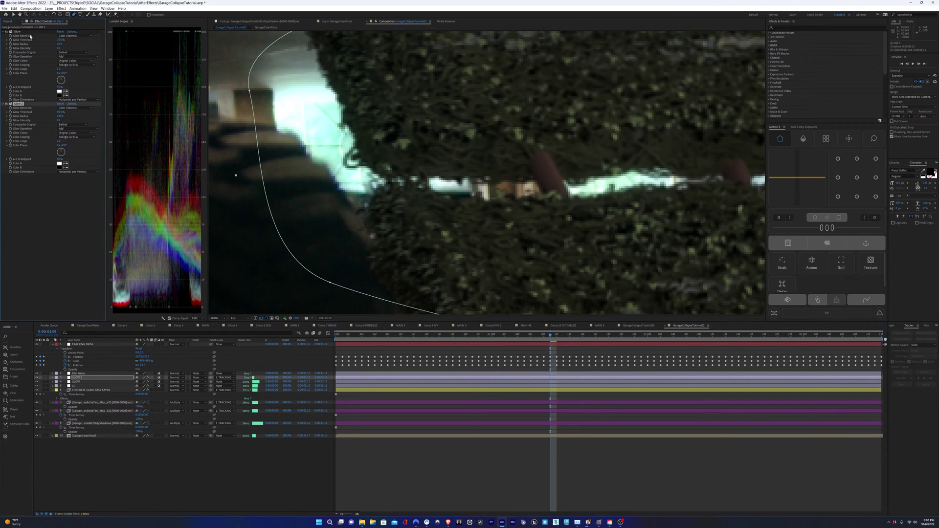
drag(62, 41, 63, 41)
click(36, 377)
click(37, 377)
click(37, 377)
click(36, 378)
drag(573, 162, 546, 159)
scroll(546, 159, down, 6)
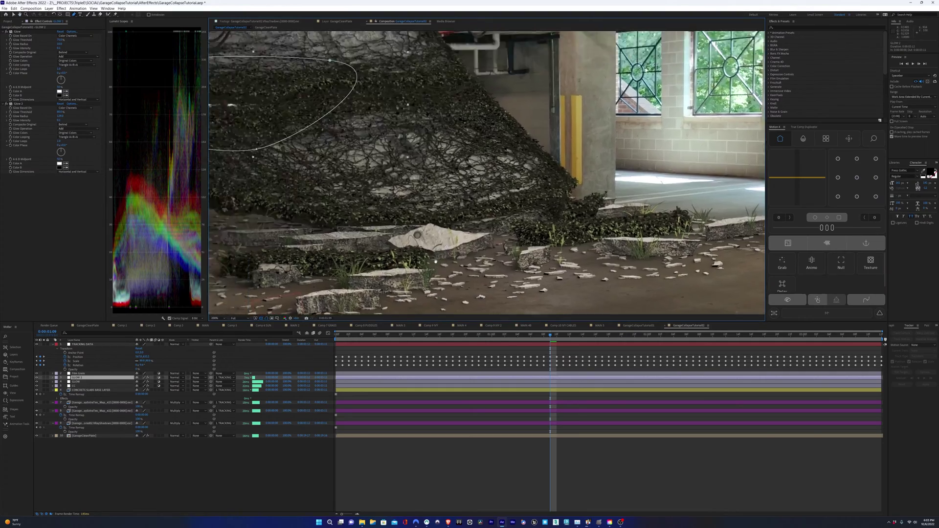
Add a Lumetri Color effect to the CC layer and adjust its Hue vs Hue curve.
scroll(523, 248, up, 1)
click(77, 386)
click(62, 8)
mouse_move(80, 76)
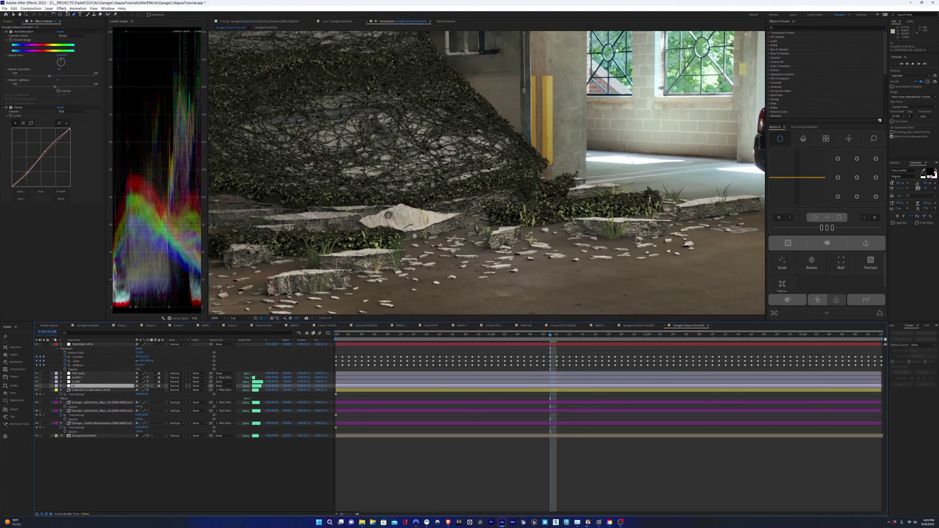
click(236, 298)
click(10, 288)
scroll(39, 175, down, 5)
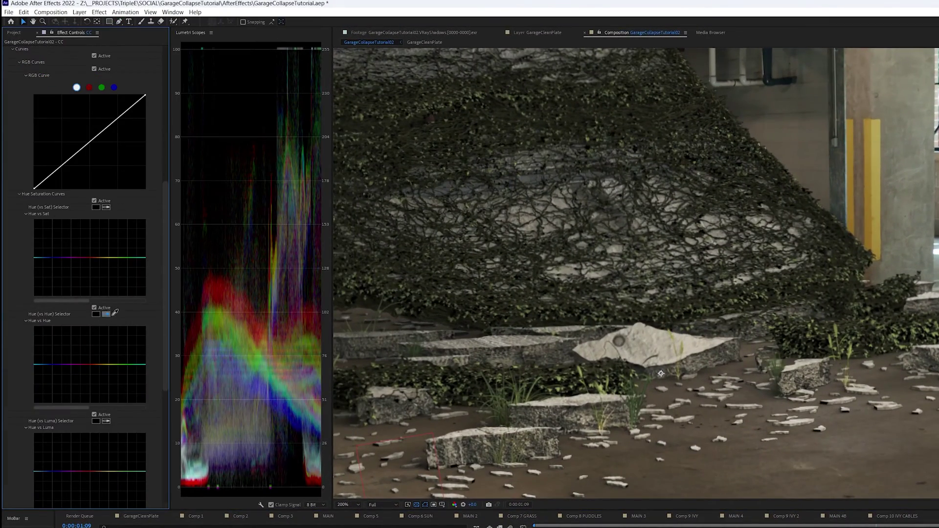
click(110, 364)
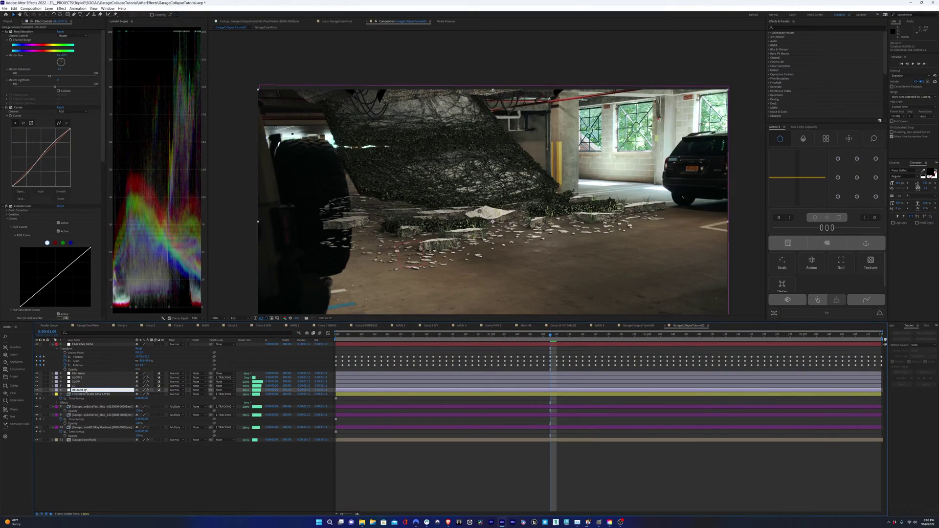
Name the new adjustment layer RELIGHT 01, remove its copied effects and add a Curves effect.
key(Return)
key(ctrl+a)
key(Delete)
click(61, 9)
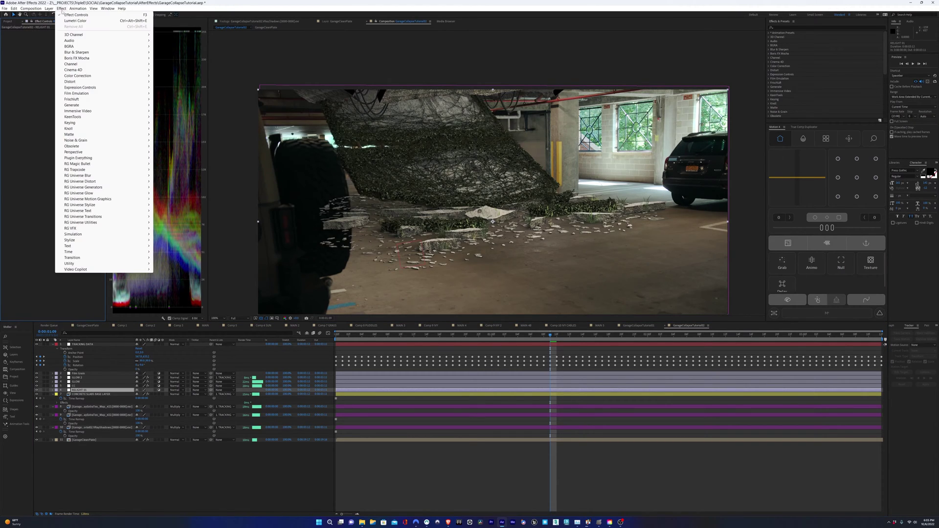
mouse_move(112, 79)
click(167, 183)
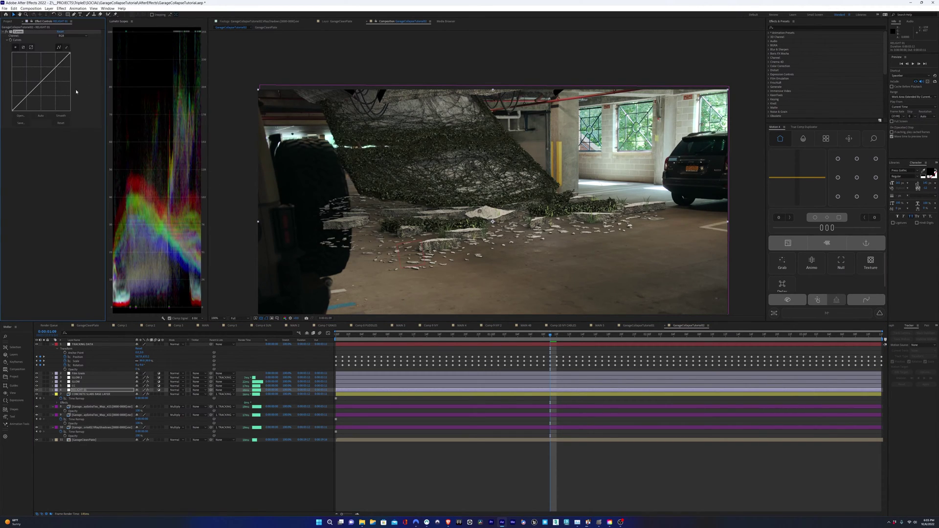
scroll(389, 157, up, 2)
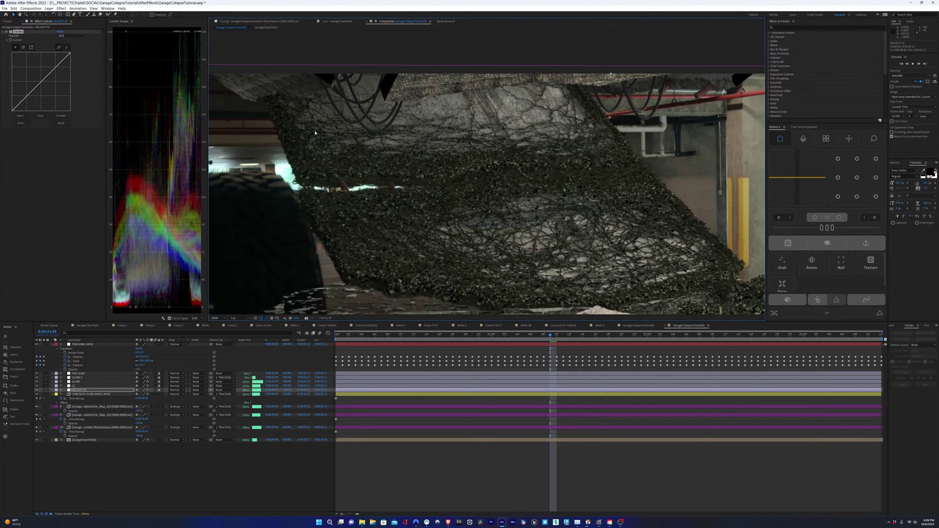
Draw a rounded mask on RELIGHT 01 over the upper-left part of the collapsed slab with the Pen tool.
key(g)
click(319, 72)
click(262, 104)
drag(277, 123, 301, 166)
drag(364, 173, 392, 172)
drag(463, 137, 470, 105)
drag(421, 55, 391, 52)
drag(319, 72, 299, 84)
Darken the masked area with the RELIGHT 01 Curves, set the mask feather to 193 pixels and refine the mask shape.
drag(41, 82, 41, 92)
key(m)
key(m)
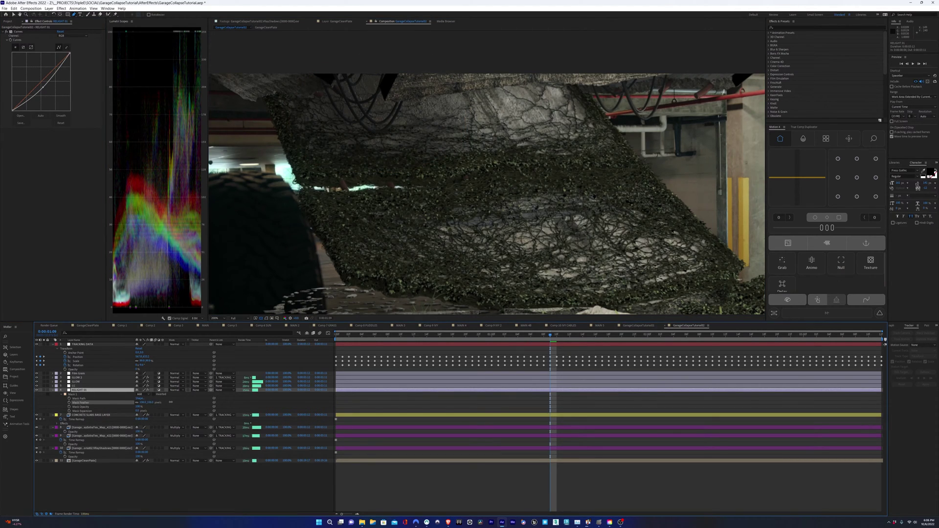
drag(462, 138, 499, 134)
drag(145, 402, 184, 403)
mouse_move(364, 173)
mouse_down()
mouse_move(392, 253)
mouse_move(369, 182)
mouse_up()
key(ctrl+shift+h)
scroll(382, 154, down, 1)
drag(43, 87, 42, 87)
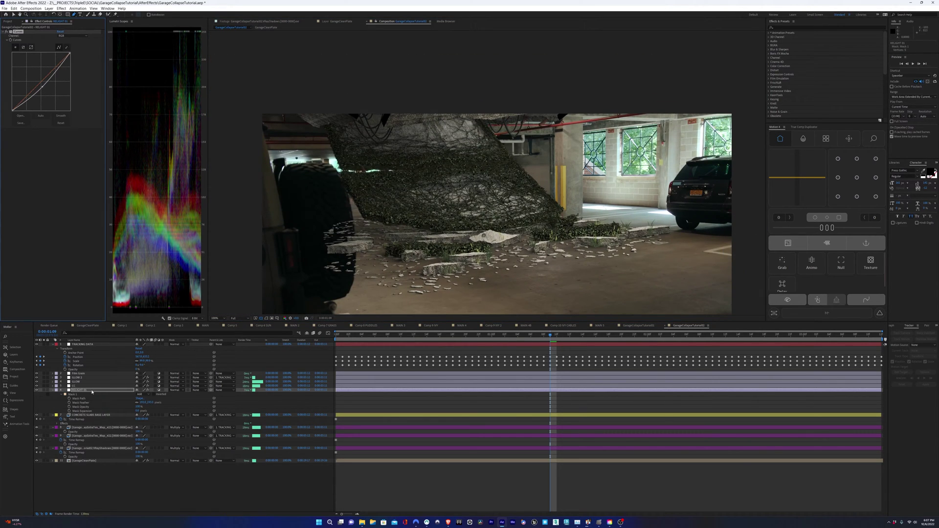
Duplicate RELIGHT 01 into a RELIGHT 02 layer and clear the copied mask.
click(90, 390)
drag(401, 145, 397, 146)
scroll(398, 147, up, 1)
key(ctrl+d)
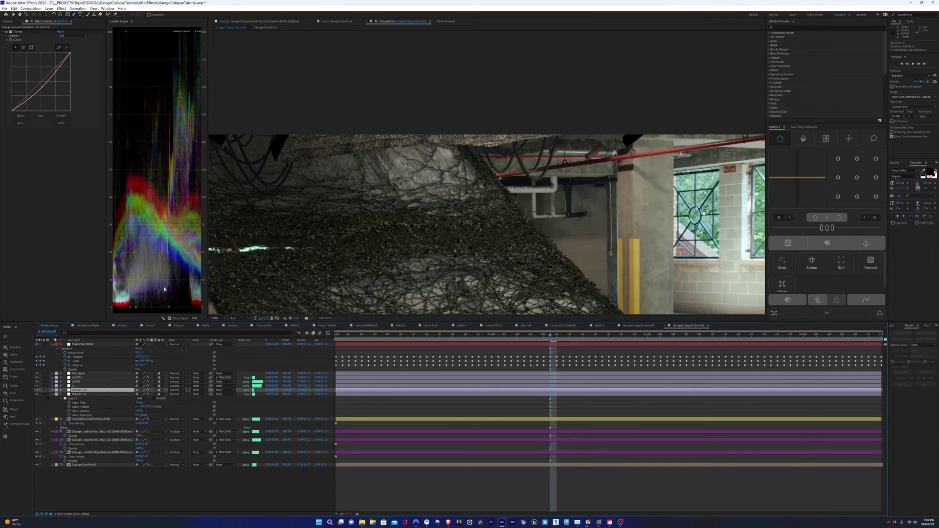
key(m)
Draw a mask on RELIGHT 02 along the slab's upper edge, extending it well above the frame.
scroll(409, 183, up, 1)
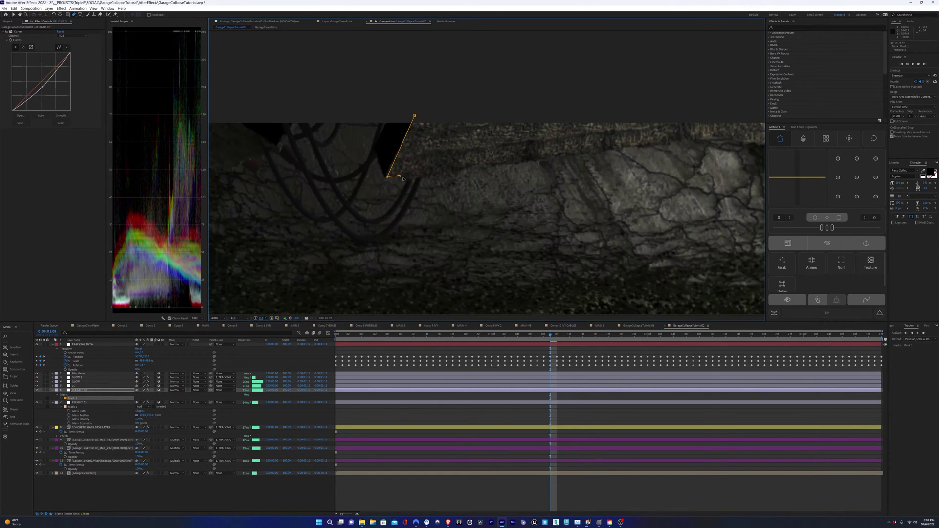
drag(715, 141, 467, 152)
drag(641, 127, 652, 124)
drag(688, 80, 670, 61)
drag(571, 52, 611, 113)
scroll(611, 112, down, 2)
drag(527, 101, 477, 99)
drag(412, 97, 401, 140)
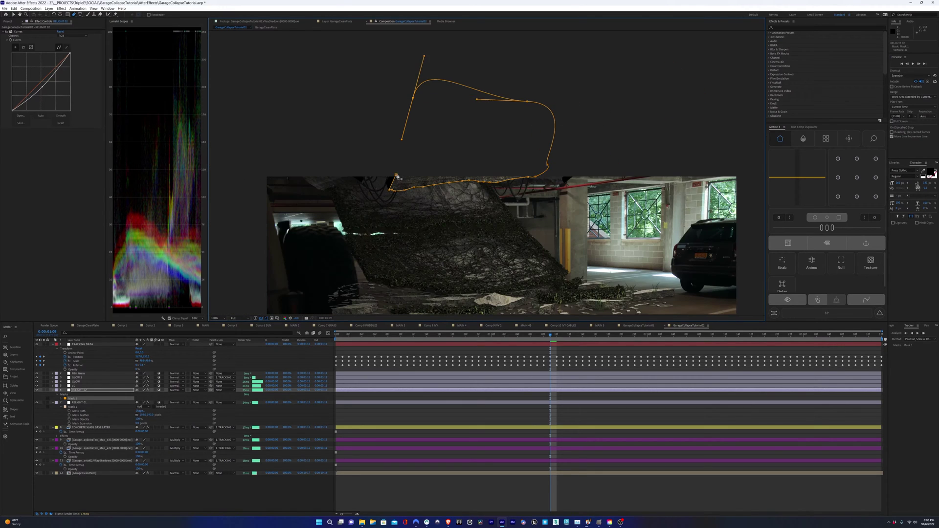
Parent both the RELIGHT 01 and RELIGHT 02 layers to TRACKING DATA.
click(84, 391)
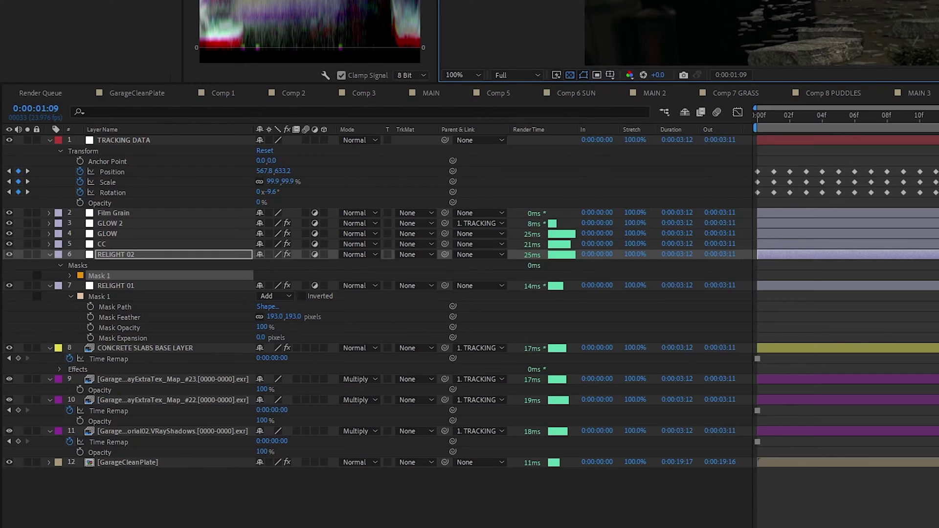
click(86, 390)
shift+click(87, 403)
drag(444, 254, 149, 141)
Reposition the RELIGHT 02 mask points to follow the slab's upper edge and check the alignment at other frames.
drag(538, 335, 499, 338)
scroll(411, 238, up, 1)
mouse_move(401, 240)
mouse_down()
mouse_move(399, 255)
mouse_move(405, 231)
mouse_up()
scroll(399, 256, up, 1)
scroll(338, 169, down, 1)
scroll(338, 168, down, 1)
drag(409, 180, 399, 138)
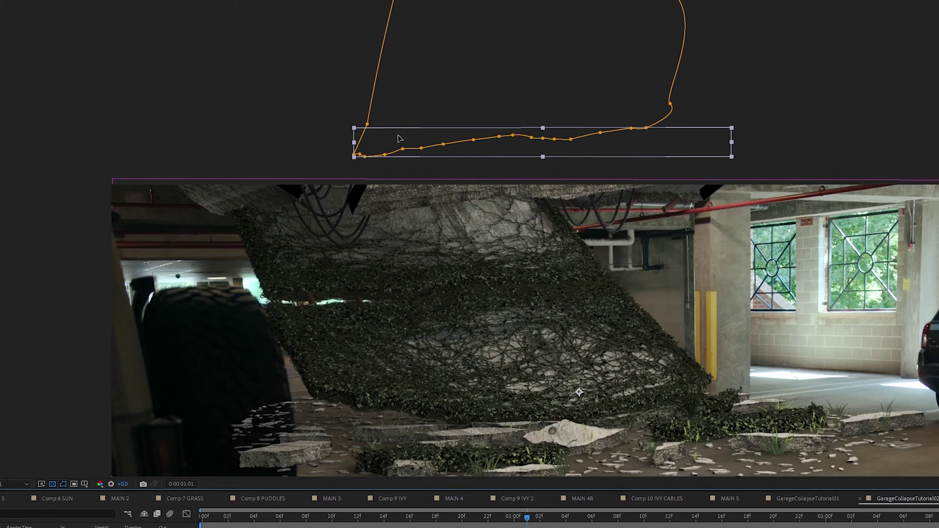
double_click(376, 92)
drag(480, 94, 479, 157)
drag(527, 517, 492, 347)
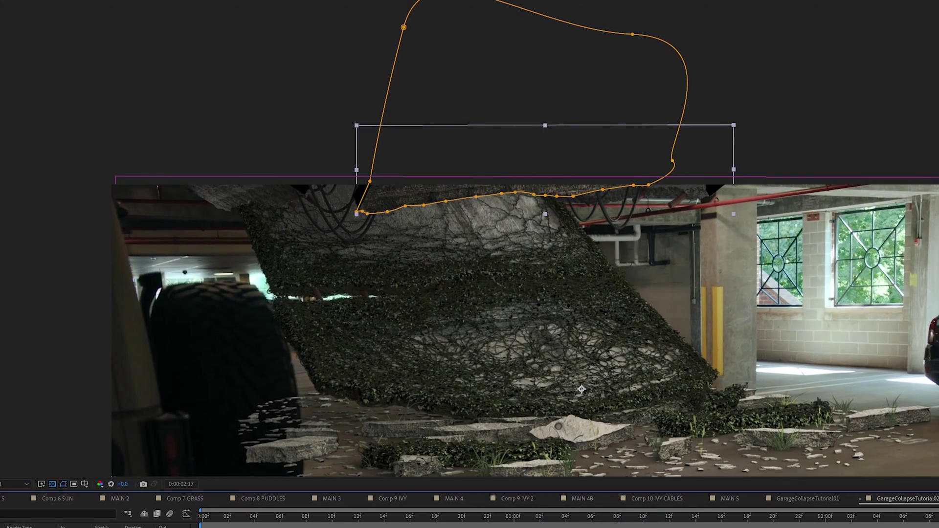
drag(395, 298, 370, 255)
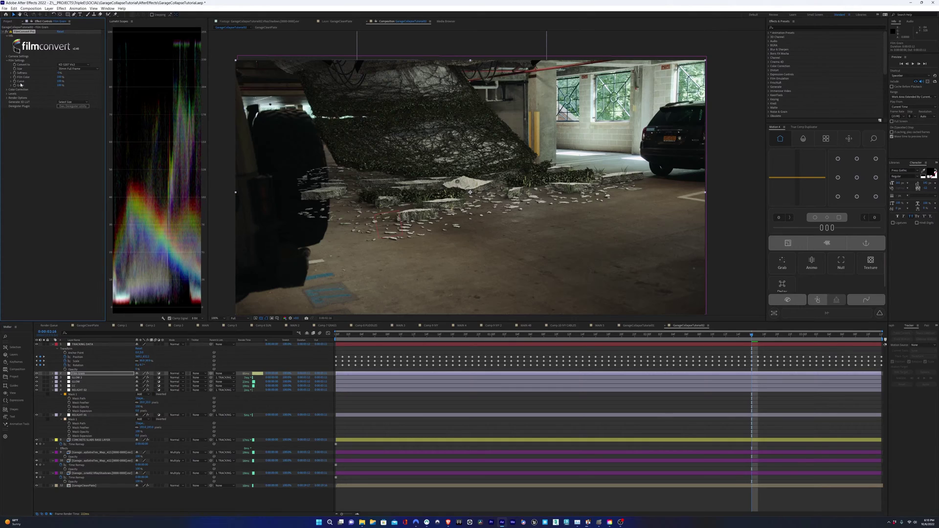
Change the FilmConvert film size and curve settings on the Film Grain layer and add an Unsharp Mask effect.
click(79, 68)
click(64, 81)
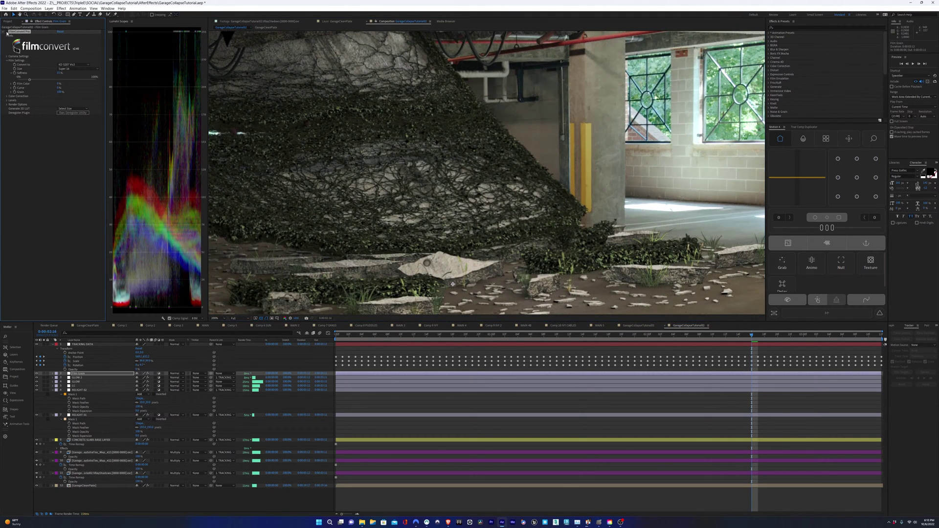
click(61, 8)
mouse_move(98, 55)
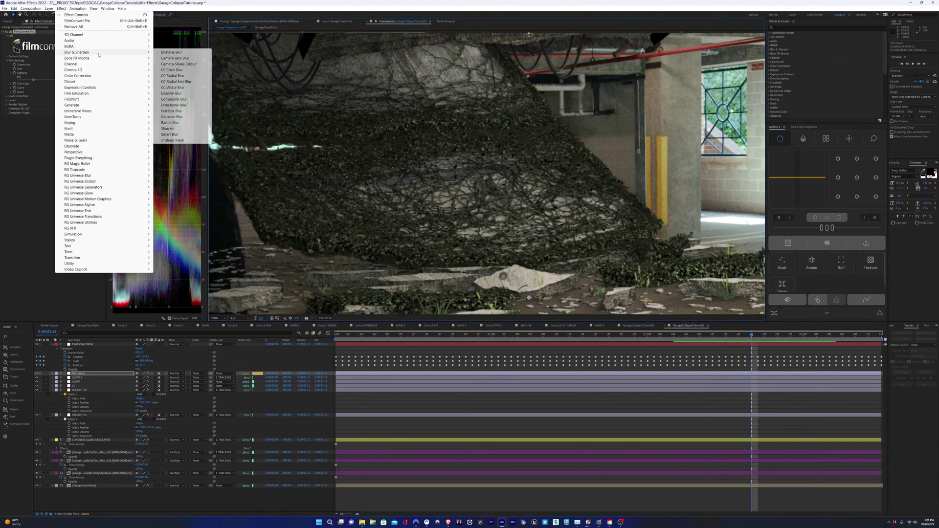
click(173, 140)
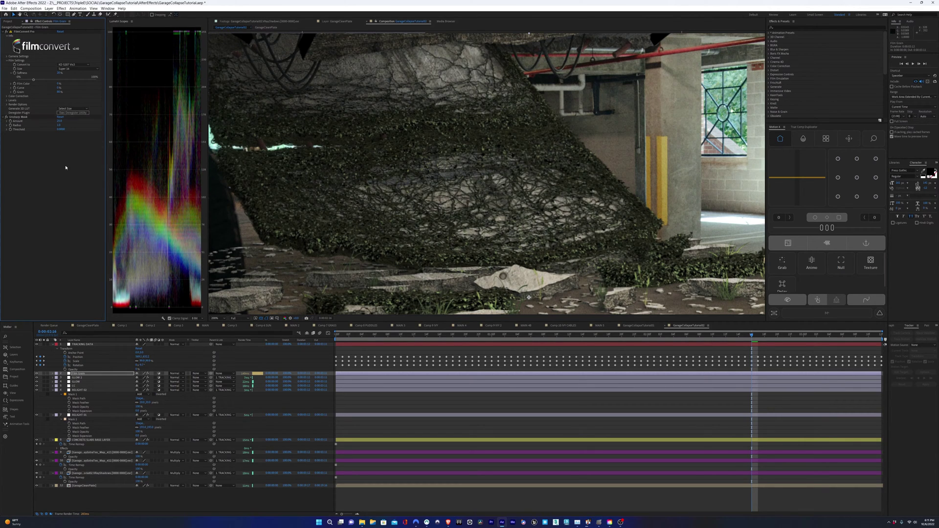
scroll(429, 212, down, 3)
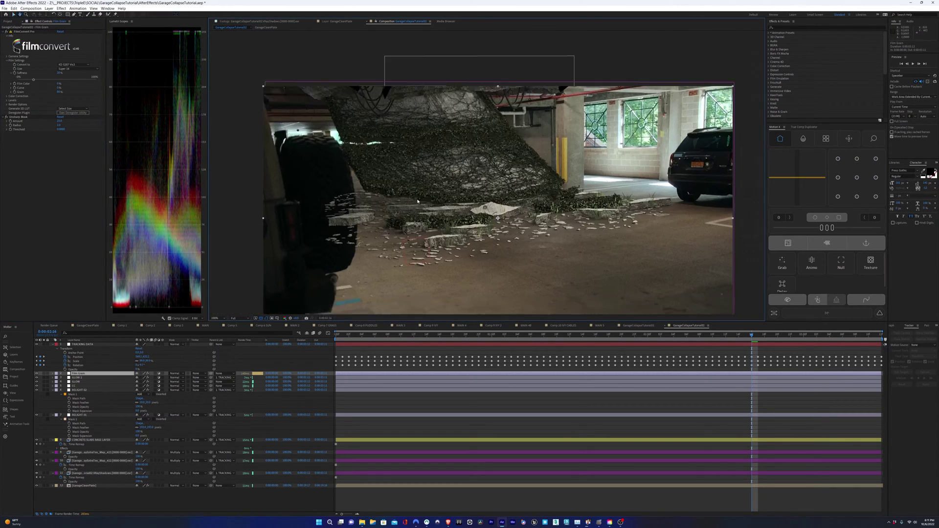
drag(430, 211, 403, 210)
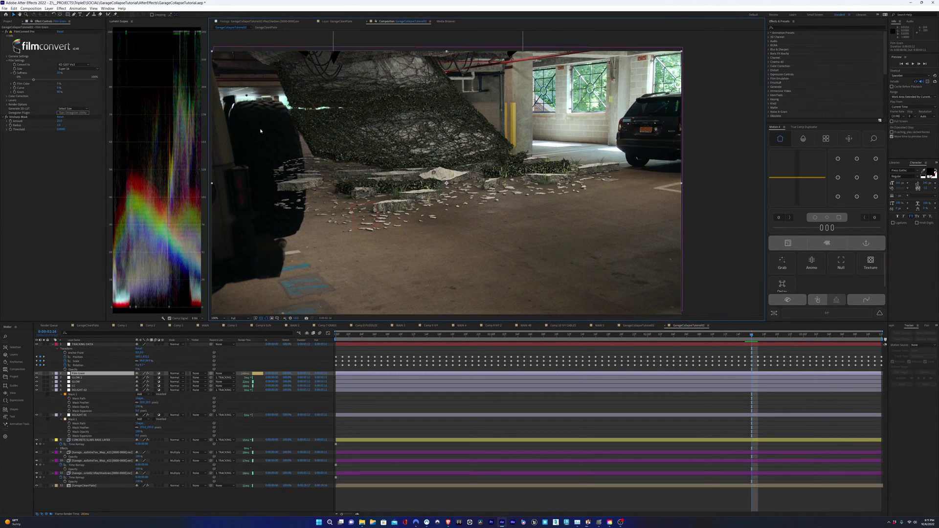
Duplicate GarageCleanPlate at the first frame, place the copy above CONCRETE SLABS BASE LAYER and adjust its opacity to see through it.
click(94, 486)
key(Home)
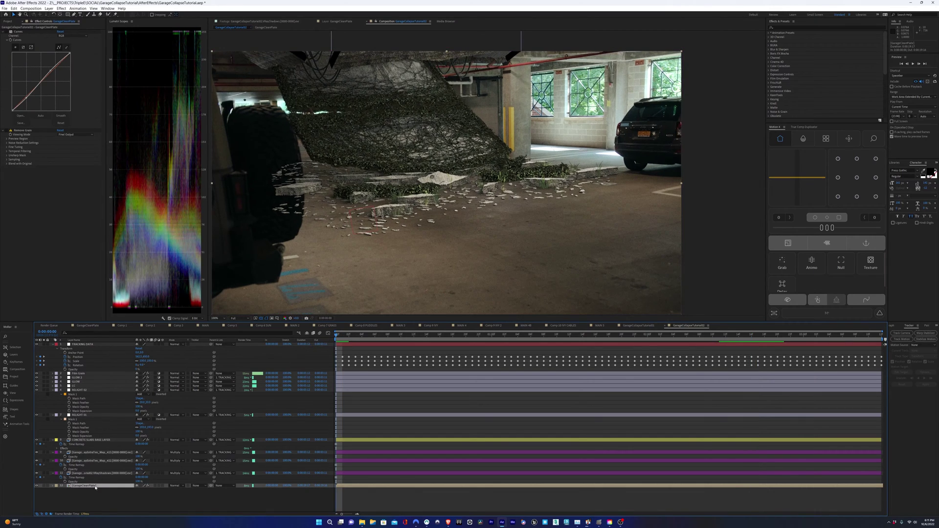
key(ctrl+d)
drag(89, 484, 130, 444)
key(t)
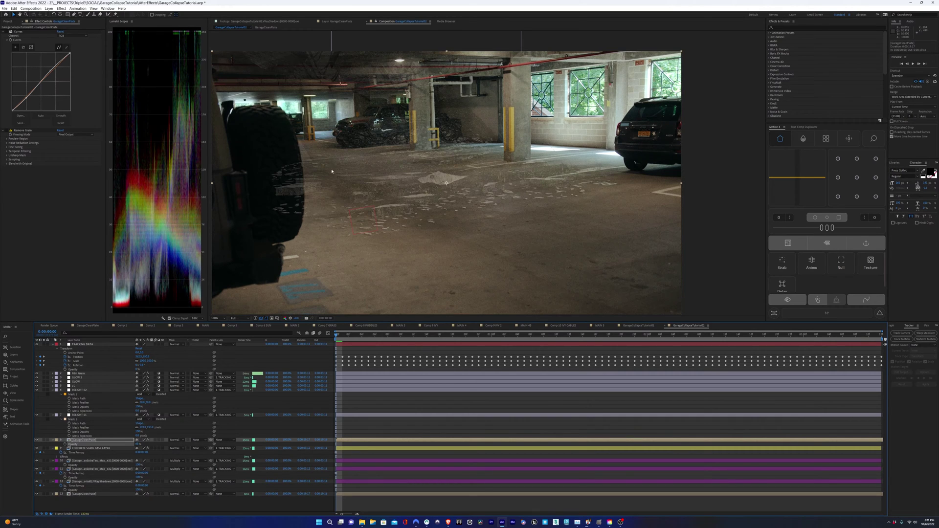
drag(342, 169, 417, 212)
scroll(367, 181, up, 1)
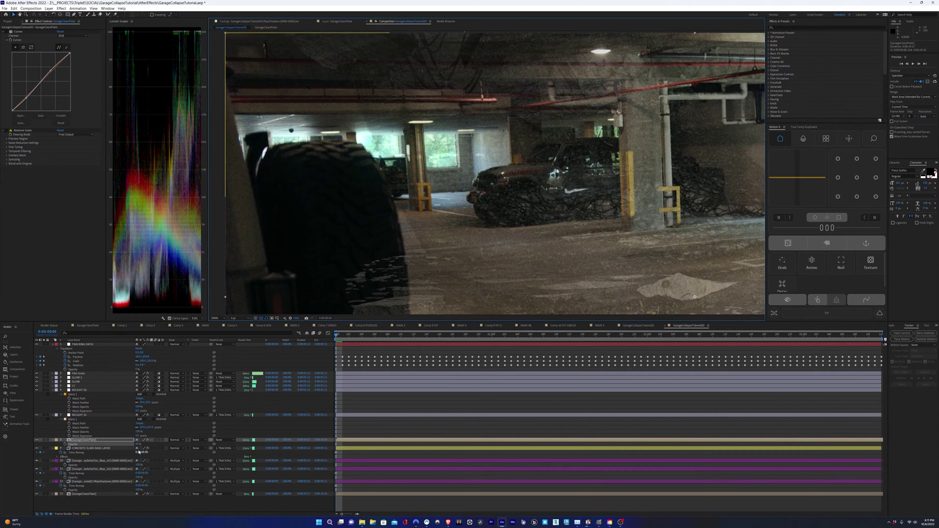
drag(138, 444, 142, 445)
Mask the foreground vehicle's tire on the duplicated plate and track the mask forward using Position, Scale & Rotation.
click(313, 220)
drag(367, 177, 370, 169)
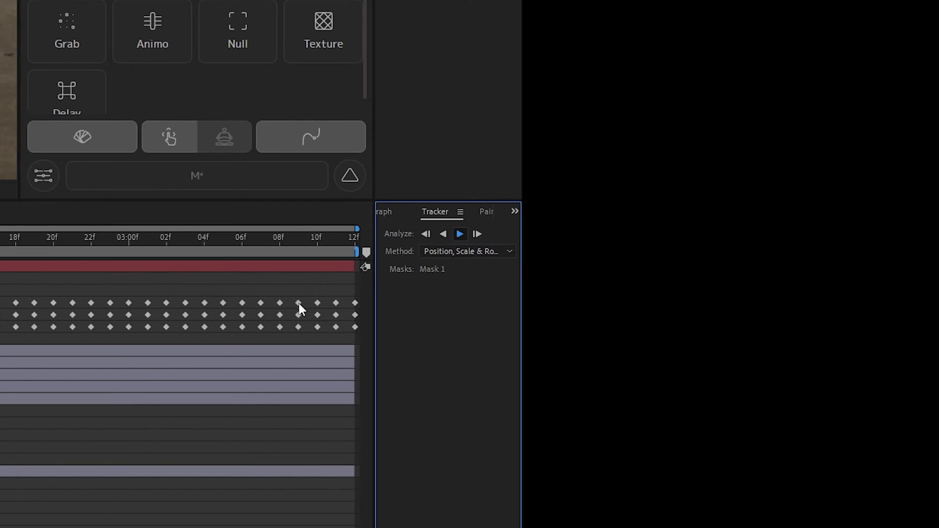
key(space)
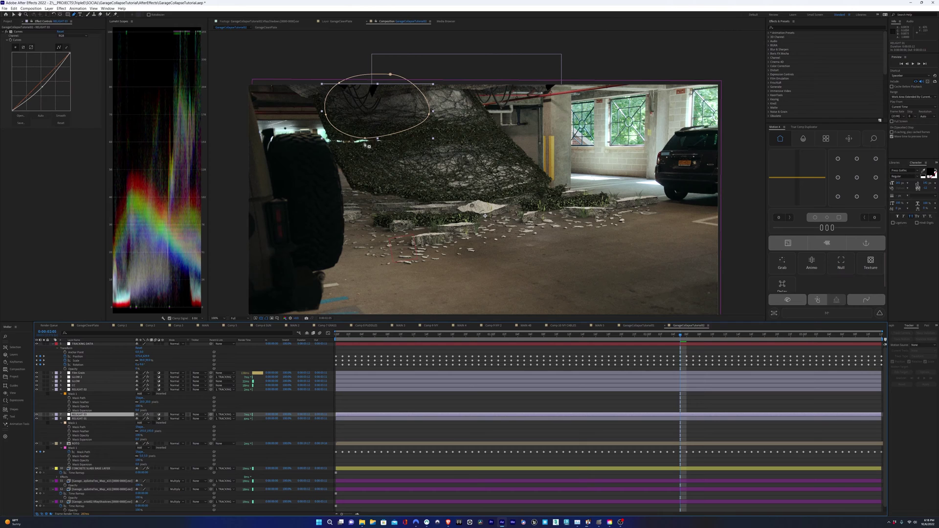
Draw a closed mask around the floor rubble from the tire to the parked SUV on the selected RELIGHT layer and reset its Curves.
drag(423, 250, 442, 247)
drag(640, 201, 662, 197)
drag(390, 74, 479, 195)
drag(340, 83, 419, 197)
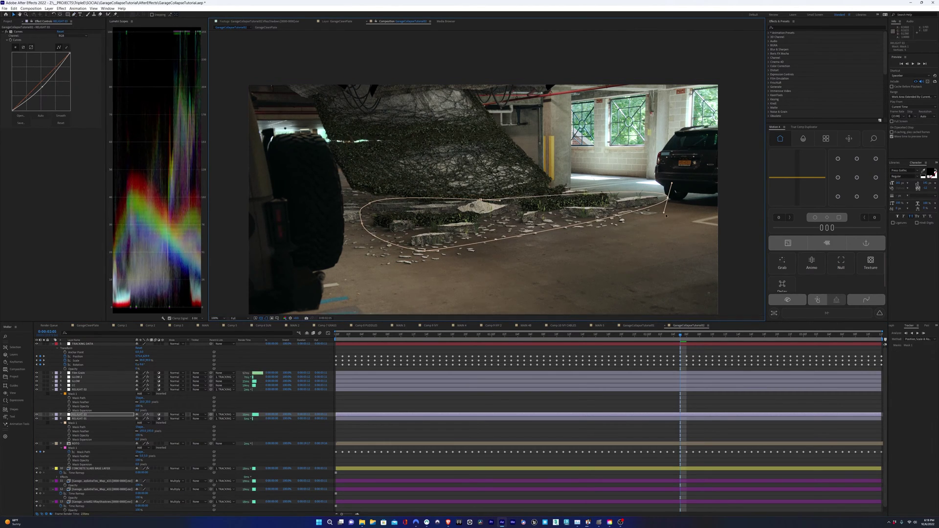
drag(664, 213, 662, 225)
drag(424, 250, 417, 253)
click(80, 415)
click(60, 32)
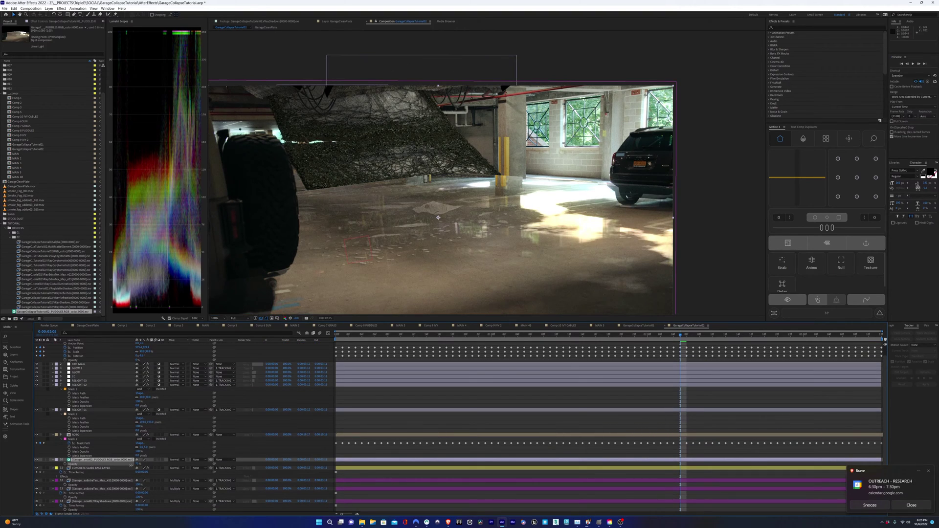
Adjust the footage options of the PUDDLES render and lower the opacity of its layer in the composition.
scroll(532, 234, up, 3)
right_click(60, 311)
click(166, 350)
click(651, 386)
drag(430, 221, 416, 193)
drag(139, 464, 121, 464)
click(44, 459)
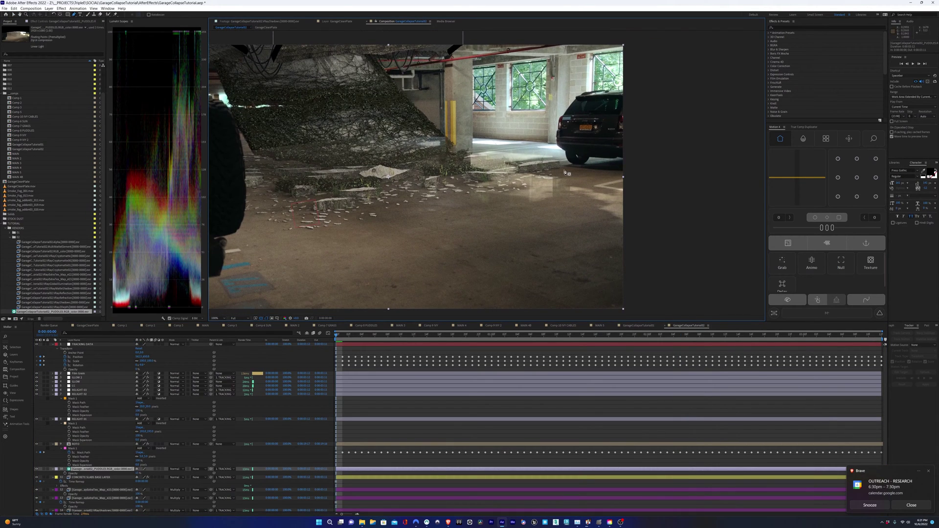
Mask the puddles layer around the floor in front of the parked SUV and move the layer below CONCRETE SLABS BASE LAYER.
drag(563, 169, 584, 176)
drag(644, 180, 659, 186)
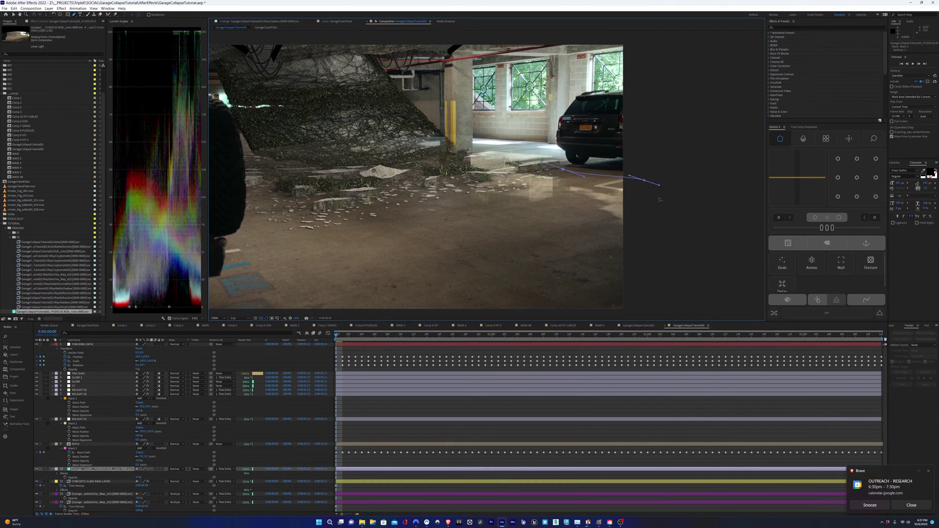
key(ctrl+[)
click(540, 165)
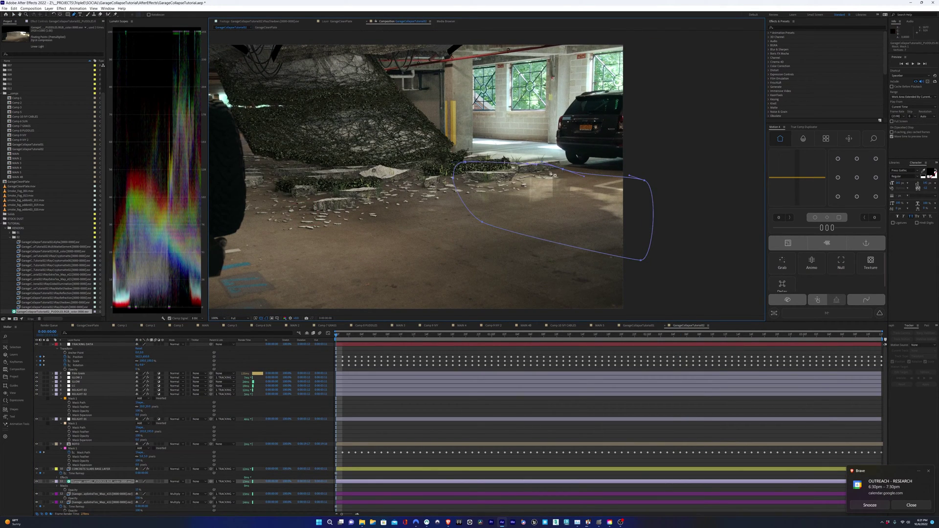
Duplicate the masked puddles layer and mask the copy around the floor beneath and in front of the central rubble.
key(ctrl+d)
click(83, 482)
drag(261, 194, 265, 200)
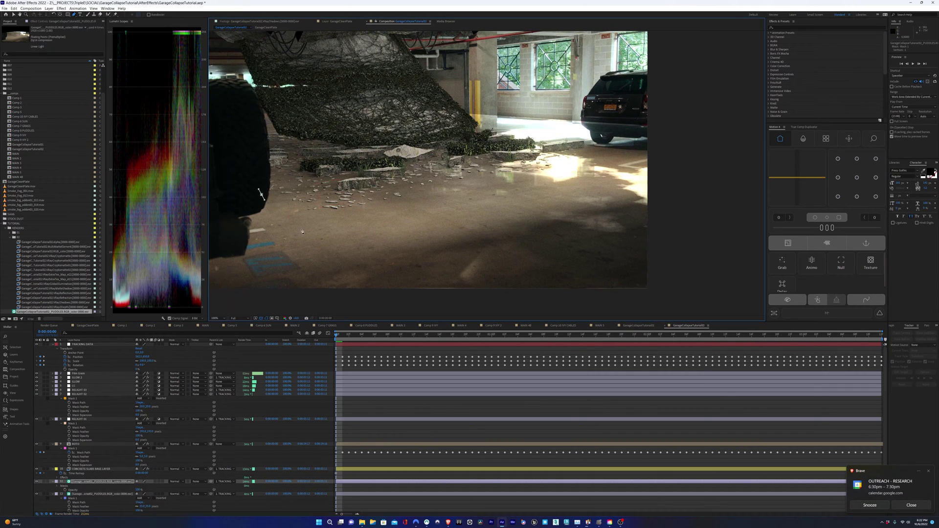
double_click(382, 150)
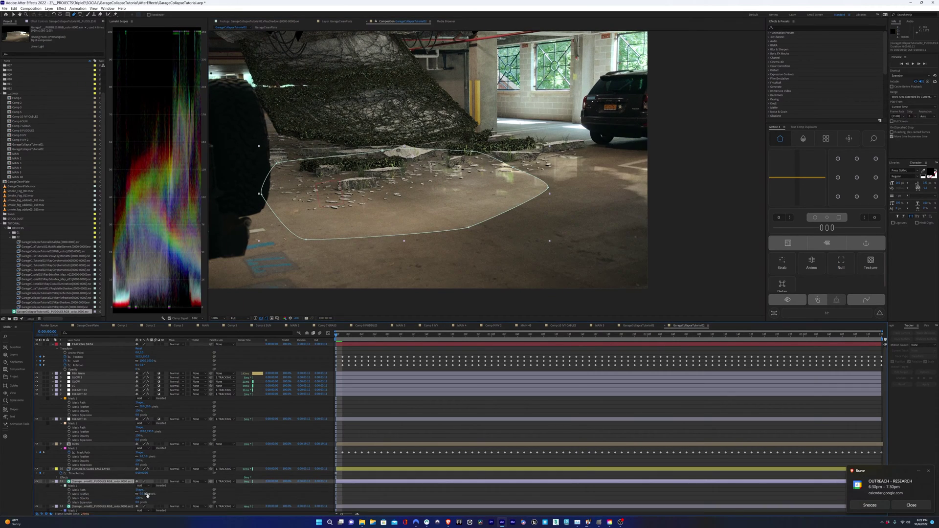
click(519, 202)
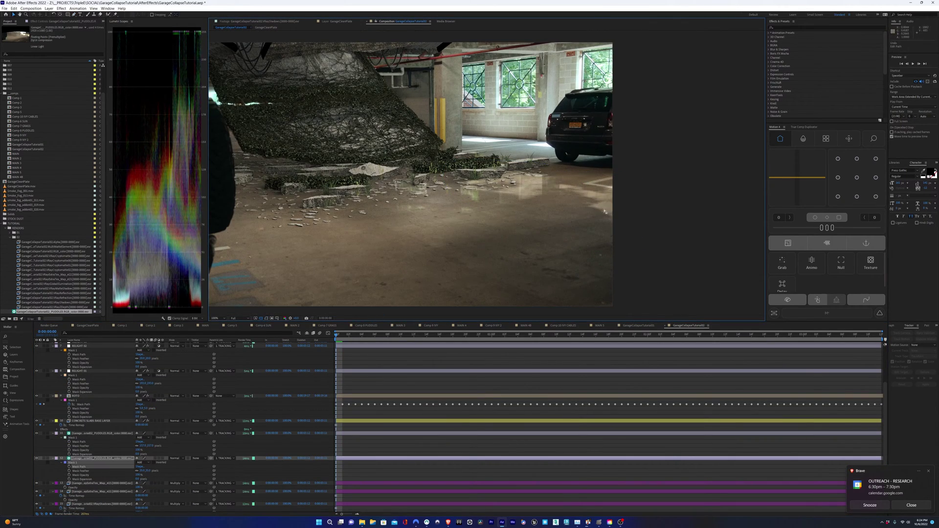
Add a Curves effect to the upper puddles layer, pull the curve down, and paste the effect onto the other puddles layer.
click(90, 433)
click(61, 8)
mouse_move(122, 76)
click(171, 126)
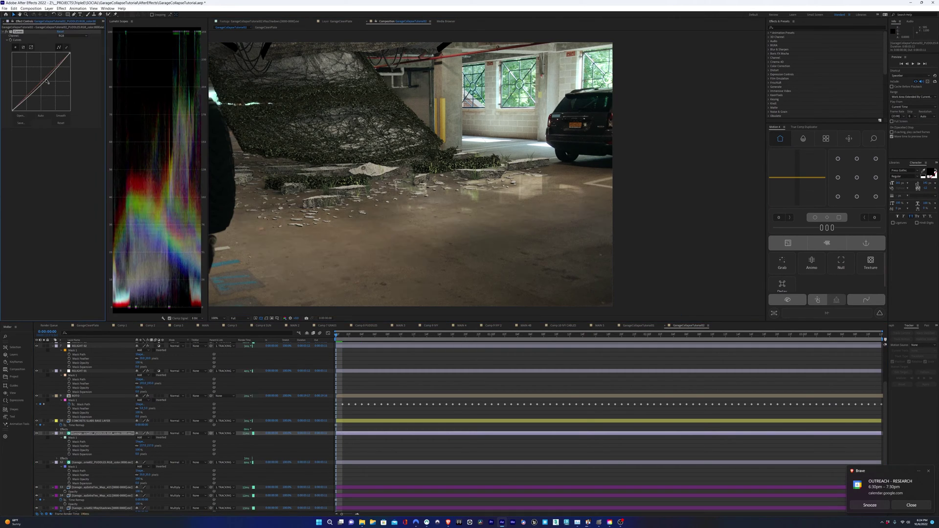
click(7, 32)
click(6, 32)
click(87, 463)
key(ctrl+v)
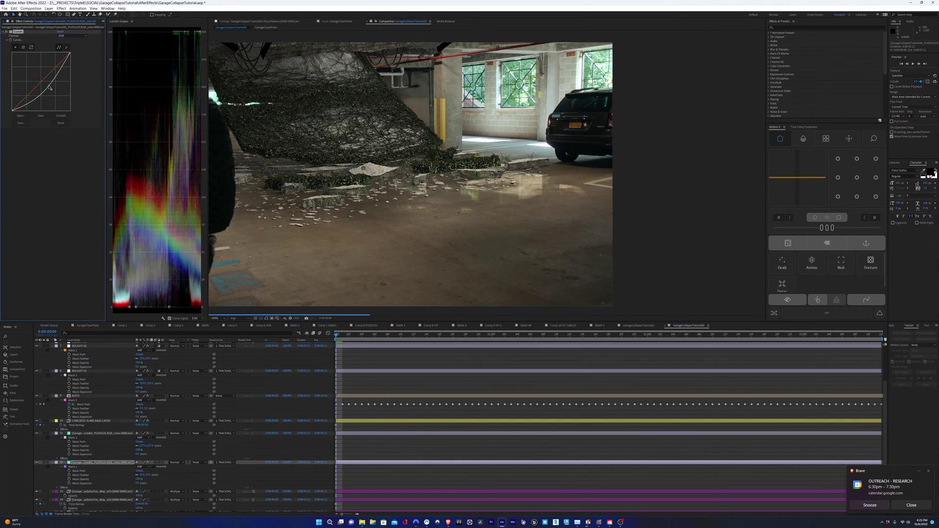
click(7, 33)
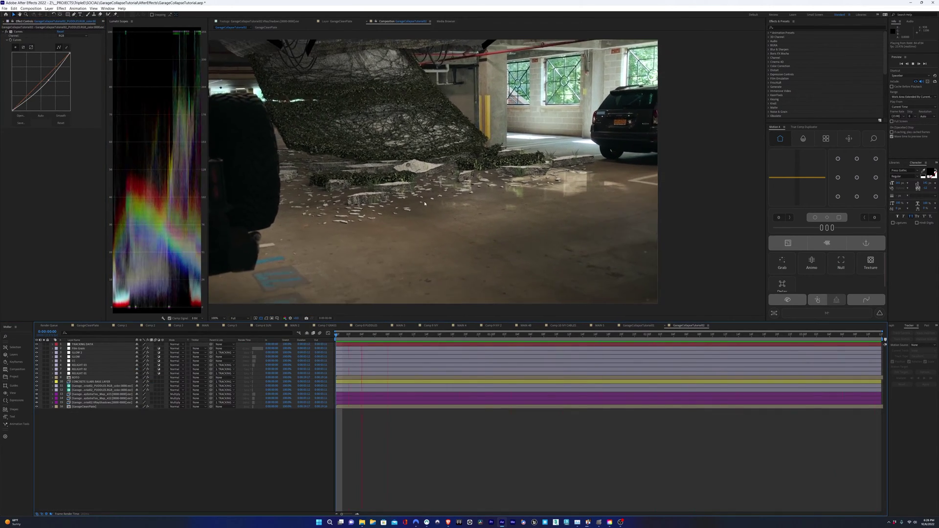
Review the finished composite during playback and inspect the slab and relight layers in the frame.
key(space)
drag(373, 122, 423, 125)
scroll(413, 198, up, 1)
scroll(412, 198, down, 1)
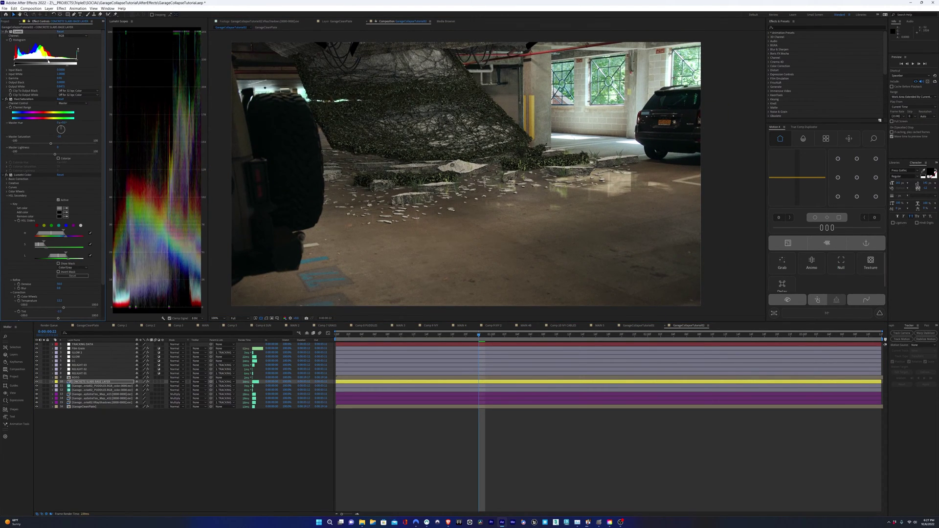
click(81, 373)
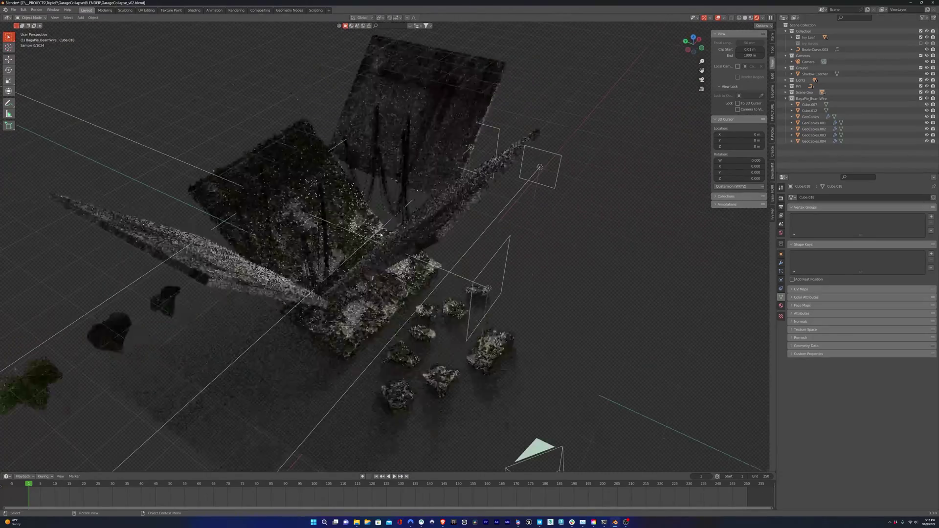
Switch to Blender, view the garage scene through the camera, and draw an ivy curve from the slab's base across the rubble.
drag(381, 235, 352, 224)
key(KP_0)
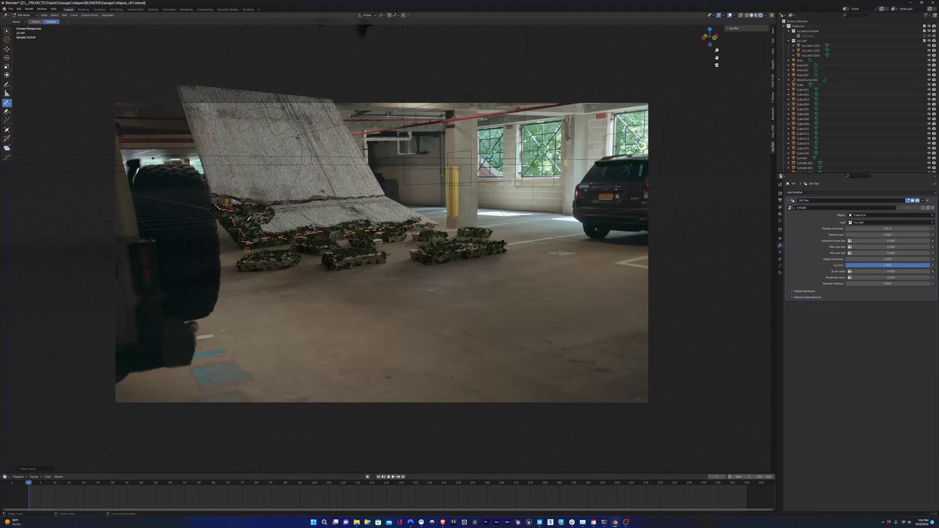
drag(249, 219, 493, 269)
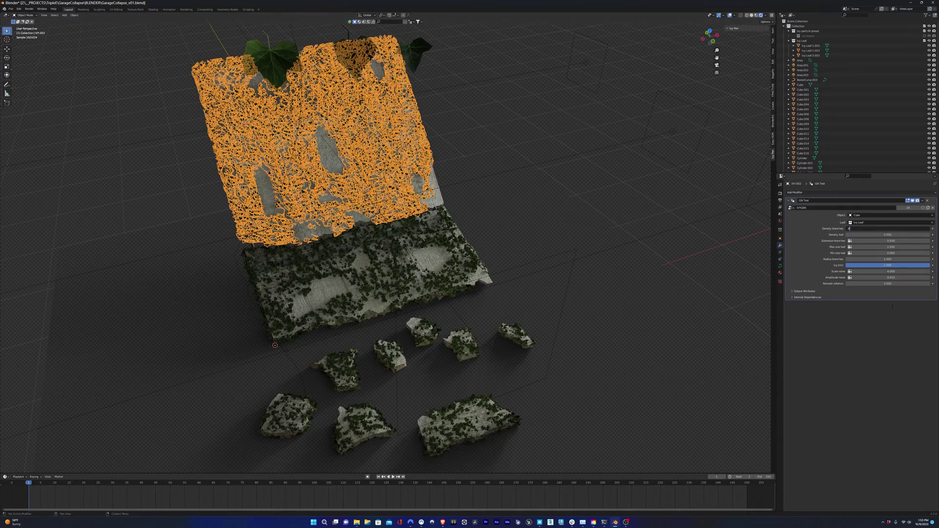
Apply a new Density branches value to the ivy on the upper slab.
key(Return)
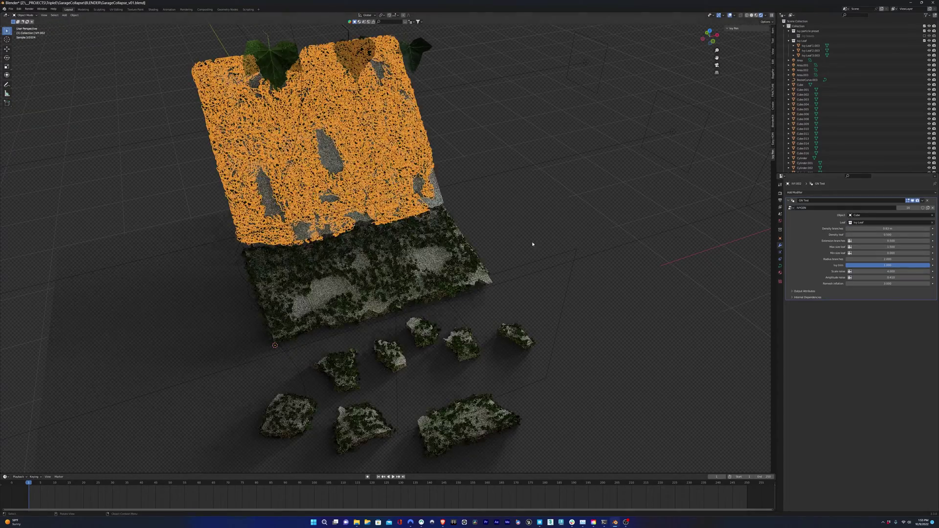